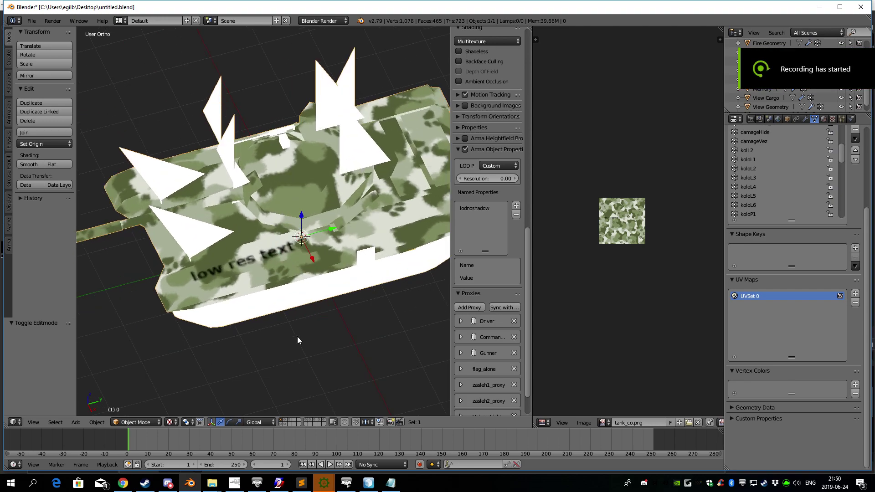
Examine the "low res text" lettering on the tank's hull side from close up and from several angles.
{"action": "scroll", "coordinate": [297, 340], "scroll_direction": "up", "scroll_amount": 5}
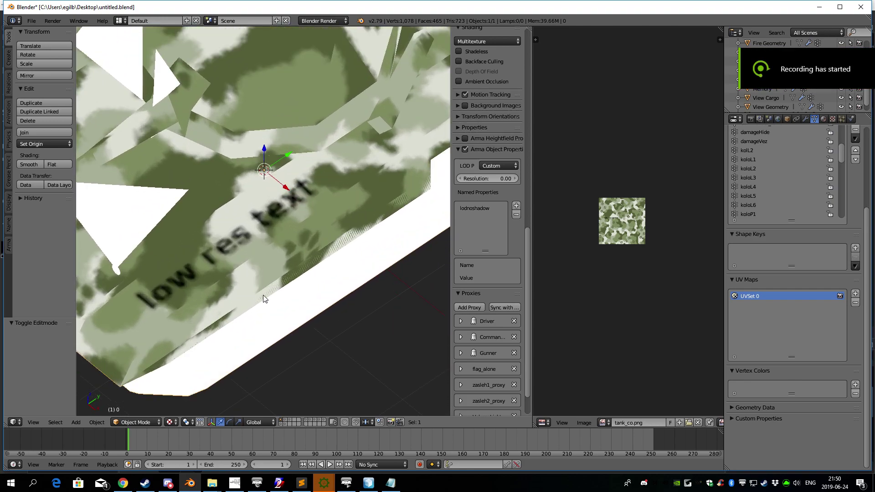
{"action": "scroll", "coordinate": [147, 297], "scroll_direction": "down", "scroll_amount": 8}
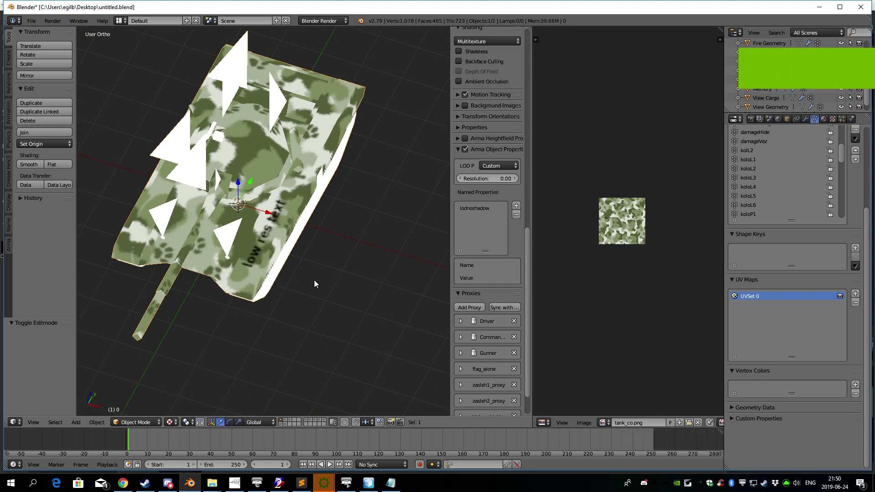
{"action": "scroll", "coordinate": [321, 277], "scroll_direction": "up", "scroll_amount": 4}
{"action": "scroll", "coordinate": [269, 259], "scroll_direction": "down", "scroll_amount": 5}
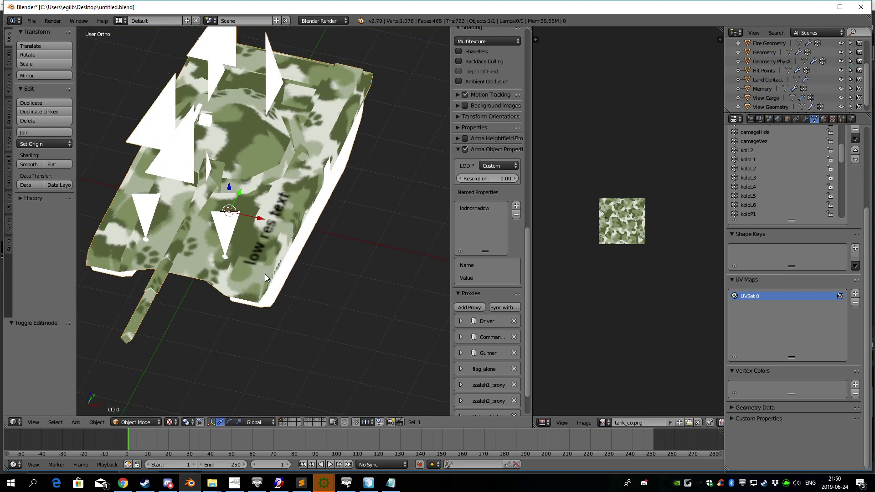
{"action": "middle_click_drag", "start_coordinate": [264, 275], "coordinate": [172, 261]}
{"action": "scroll", "coordinate": [272, 258], "scroll_direction": "up", "scroll_amount": 5}
{"action": "middle_click_drag", "start_coordinate": [273, 258], "coordinate": [247, 283]}
{"action": "scroll", "coordinate": [287, 284], "scroll_direction": "down", "scroll_amount": 4}
{"action": "scroll", "coordinate": [266, 280], "scroll_direction": "up", "scroll_amount": 3}
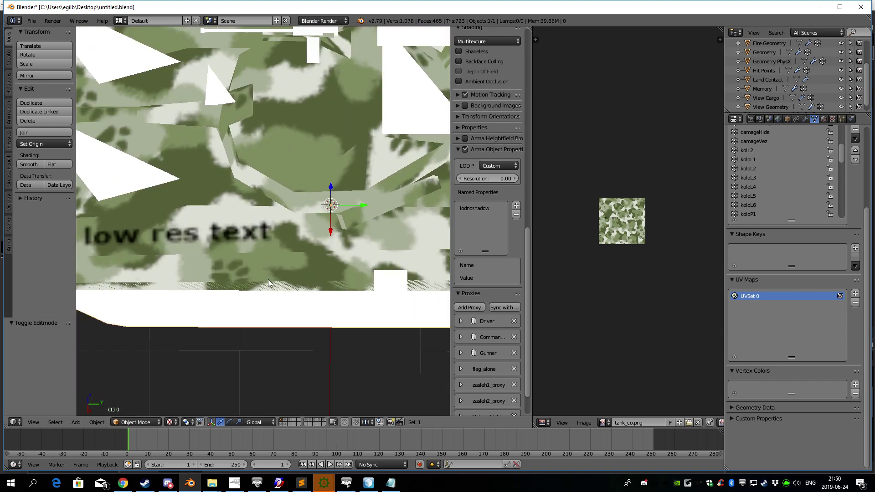
{"action": "scroll", "coordinate": [296, 253], "scroll_direction": "down", "scroll_amount": 2}
{"action": "scroll", "coordinate": [287, 240], "scroll_direction": "up", "scroll_amount": 3}
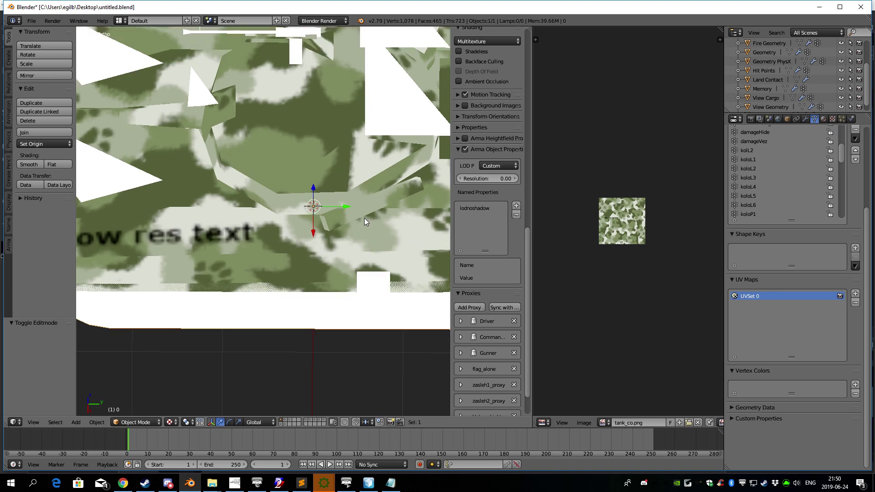
{"action": "scroll", "coordinate": [242, 244], "scroll_direction": "down", "scroll_amount": 1}
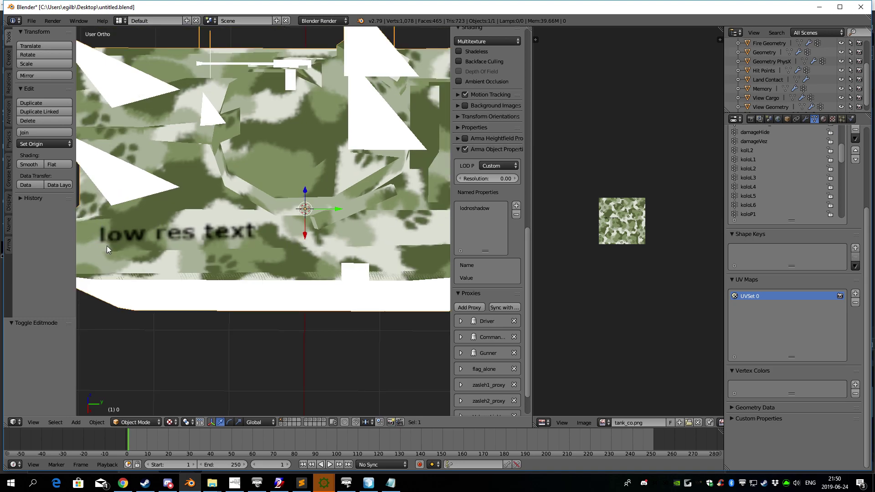
{"action": "middle_click_drag", "start_coordinate": [142, 254], "coordinate": [334, 280]}
Compare the "low res text" area of the tank_co.png texture with its appearance on the tank's hull.
{"action": "scroll", "coordinate": [628, 263], "scroll_direction": "up", "scroll_amount": 5}
{"action": "middle_click_drag", "start_coordinate": [560, 231], "coordinate": [689, 229]}
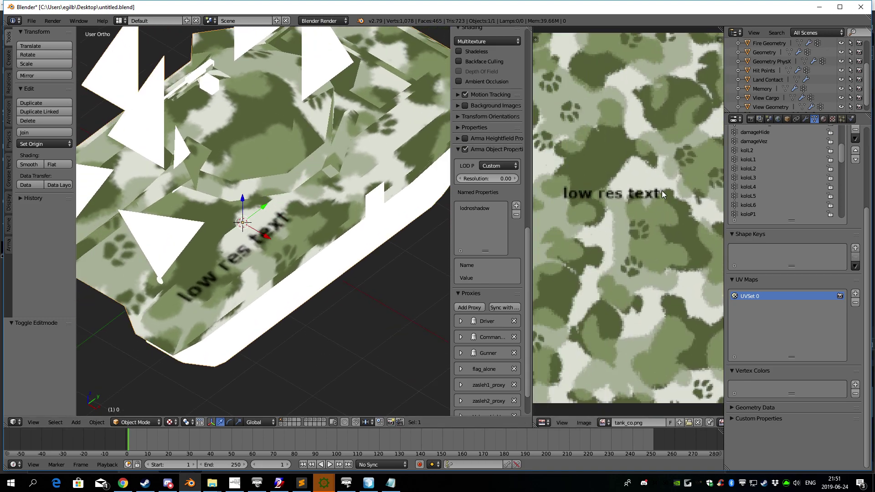
{"action": "scroll", "coordinate": [650, 192], "scroll_direction": "down", "scroll_amount": 5}
{"action": "scroll", "coordinate": [621, 220], "scroll_direction": "up", "scroll_amount": 2}
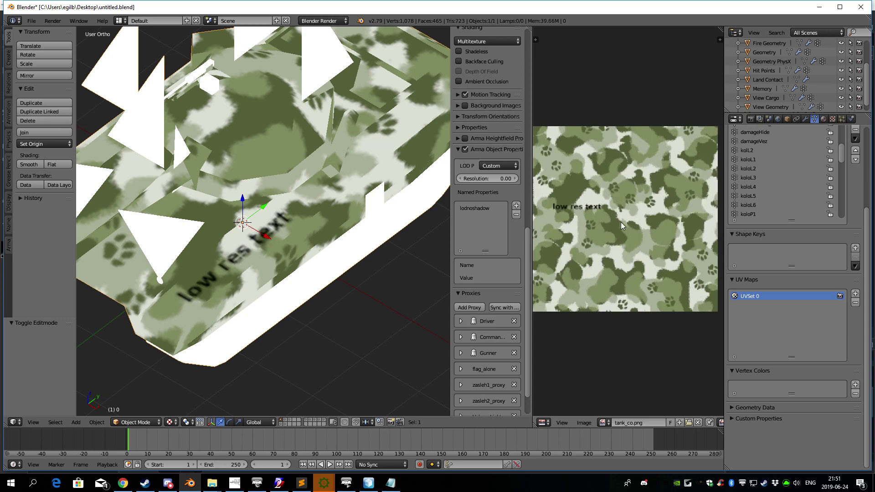
{"action": "middle_click_drag", "start_coordinate": [326, 221], "coordinate": [310, 271]}
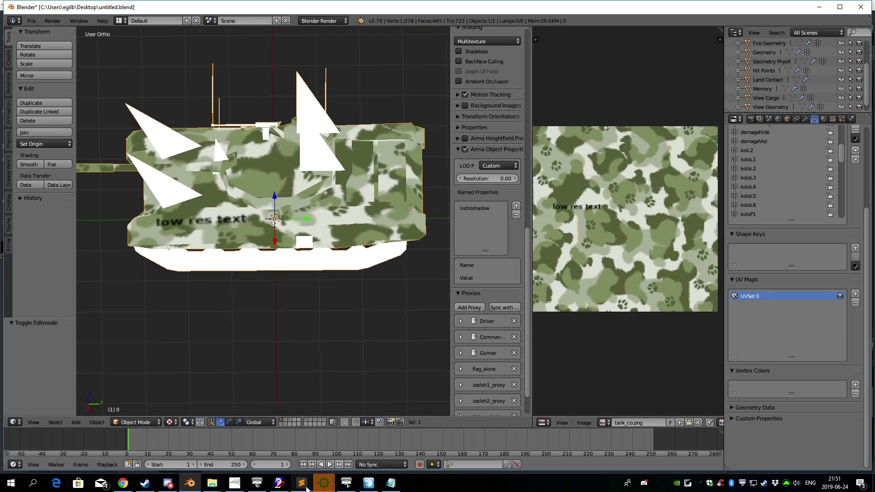
{"action": "scroll", "coordinate": [281, 330], "scroll_direction": "up", "scroll_amount": 1}
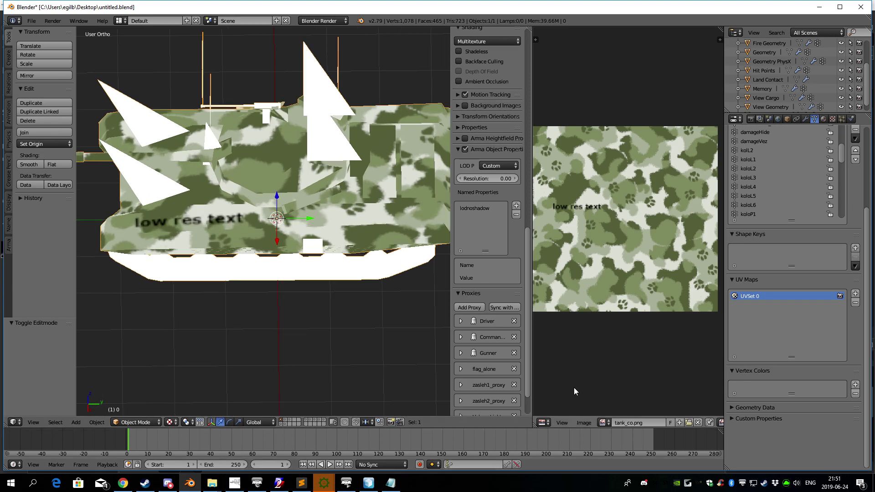
Show tank_mc.png in a widened image editor and compare it with the text on the tank's hull.
{"action": "left_click", "coordinate": [605, 423]}
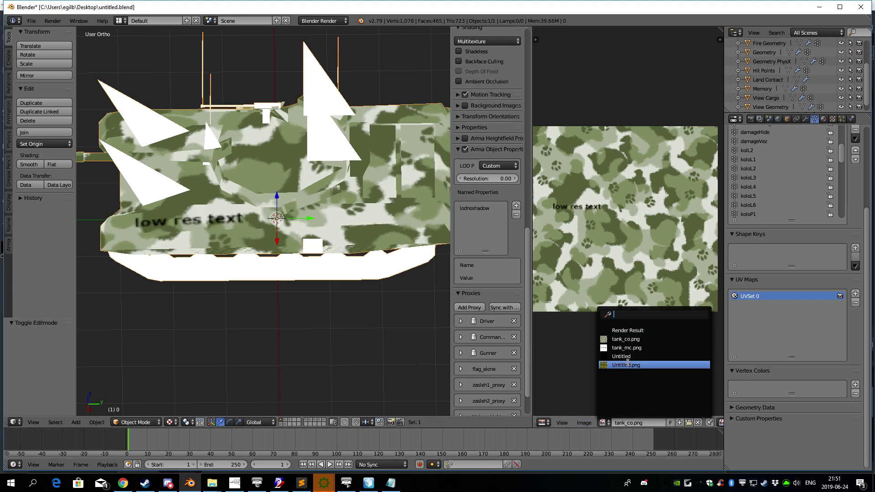
{"action": "left_click", "coordinate": [626, 349]}
{"action": "scroll", "coordinate": [637, 299], "scroll_direction": "down", "scroll_amount": 4}
{"action": "scroll", "coordinate": [621, 287], "scroll_direction": "up", "scroll_amount": 4}
{"action": "left_click_drag", "start_coordinate": [533, 270], "coordinate": [396, 270]}
{"action": "scroll", "coordinate": [567, 263], "scroll_direction": "up", "scroll_amount": 3}
{"action": "scroll", "coordinate": [576, 246], "scroll_direction": "down", "scroll_amount": 3}
{"action": "middle_click_drag", "start_coordinate": [124, 256], "coordinate": [202, 257], "text": "shift"}
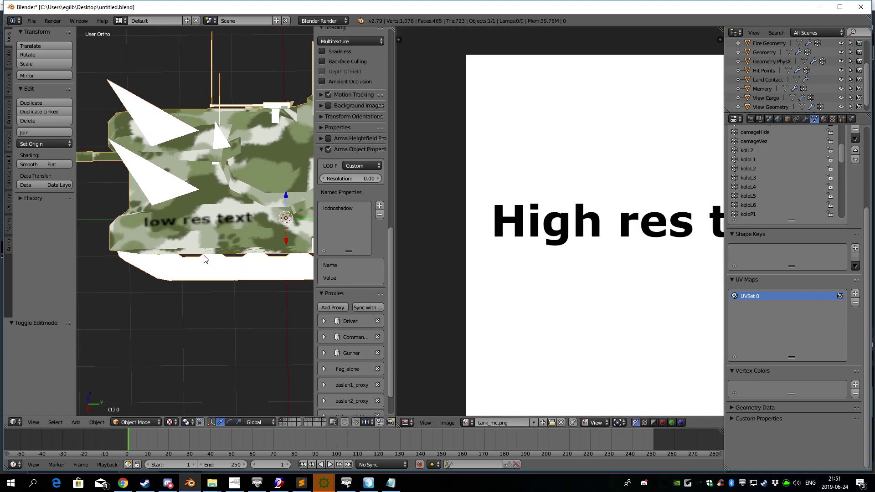
{"action": "scroll", "coordinate": [163, 230], "scroll_direction": "up", "scroll_amount": 2}
Show tank_co.png in the image editor again, inspect its text, and narrow the editor to give the 3D view more room.
{"action": "left_click", "coordinate": [466, 423]}
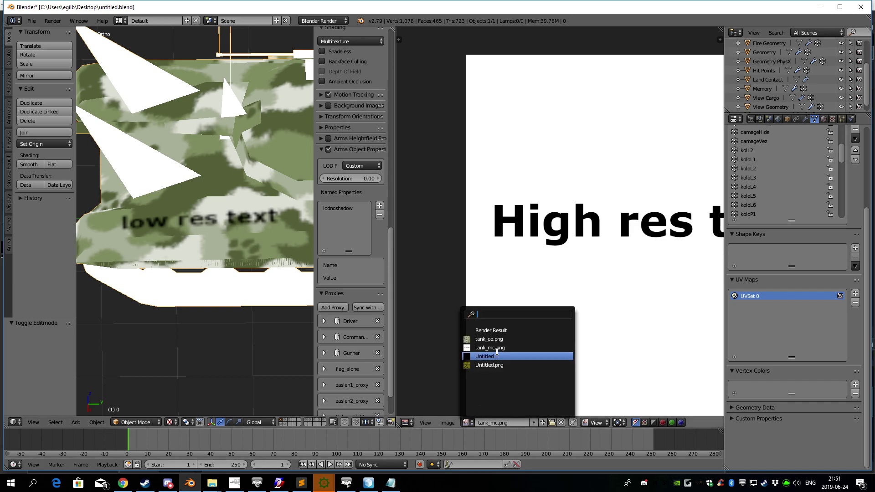
{"action": "left_click", "coordinate": [503, 339]}
{"action": "scroll", "coordinate": [523, 269], "scroll_direction": "up", "scroll_amount": 6}
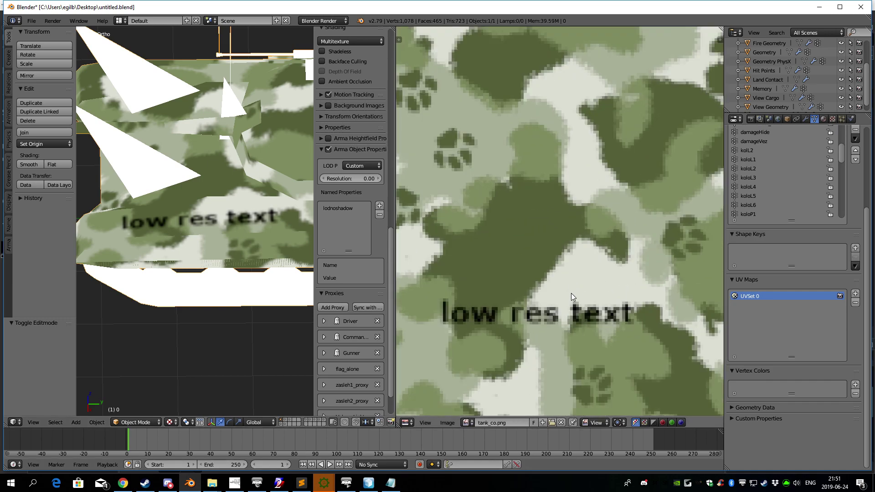
{"action": "scroll", "coordinate": [577, 309], "scroll_direction": "down", "scroll_amount": 3}
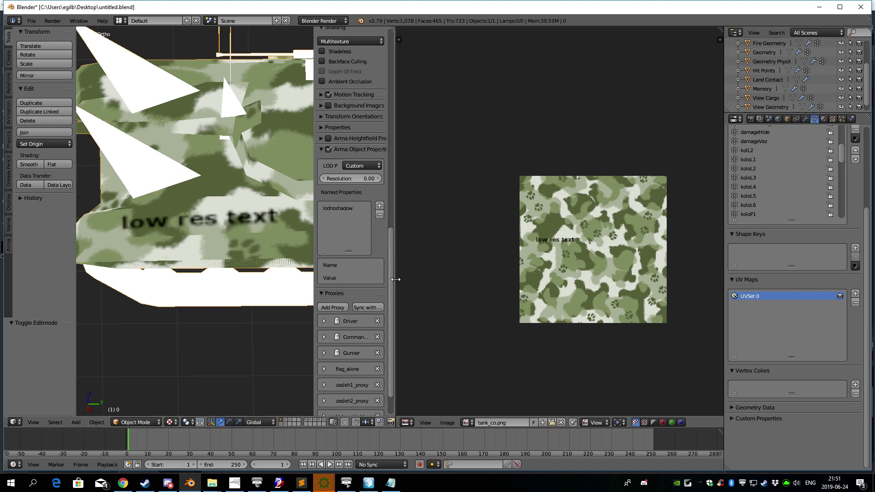
{"action": "left_click_drag", "start_coordinate": [396, 275], "coordinate": [480, 279]}
{"action": "scroll", "coordinate": [256, 291], "scroll_direction": "down", "scroll_amount": 4}
{"action": "scroll", "coordinate": [254, 293], "scroll_direction": "up", "scroll_amount": 2}
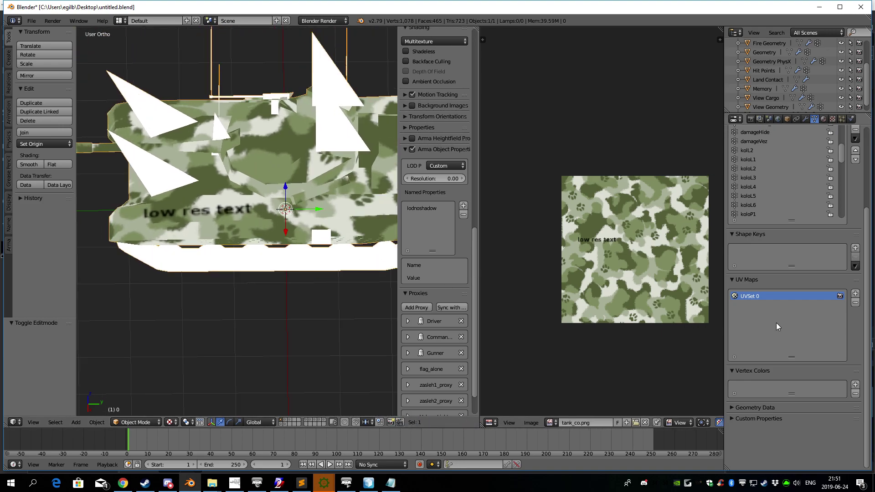
Add a second UV map to the tank mesh and name it UVSet 1.
{"action": "left_click", "coordinate": [856, 295]}
{"action": "left_click", "coordinate": [767, 295]}
{"action": "double_click", "coordinate": [759, 304]}
{"action": "type", "text": "UVSet 0"}
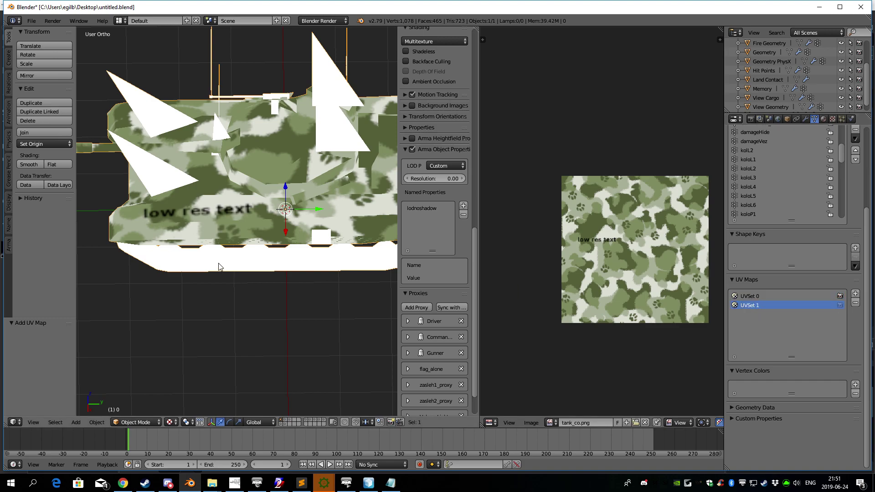
Enter Edit Mode, clear the selection, and select the faces of vertex groups camo1 and camo2.
{"action": "key", "text": "Tab"}
{"action": "left_click", "coordinate": [293, 267]}
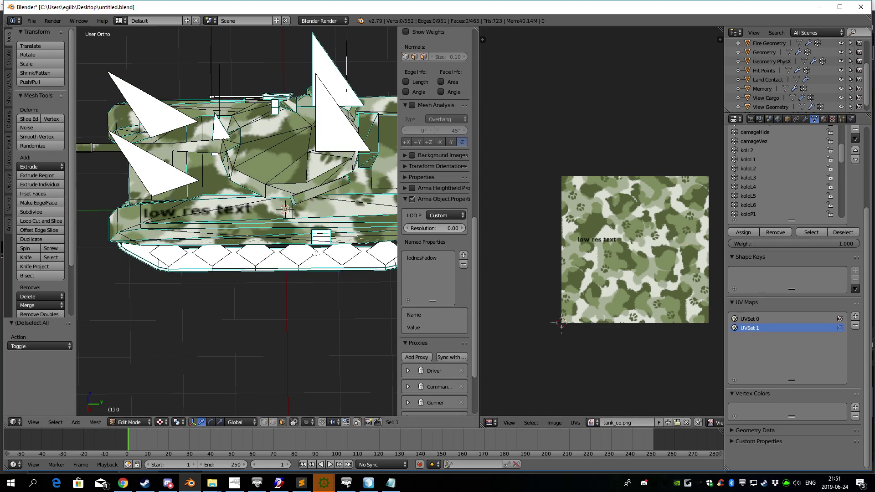
{"action": "key", "text": "a"}
{"action": "middle_click_drag", "start_coordinate": [295, 286], "coordinate": [230, 258]}
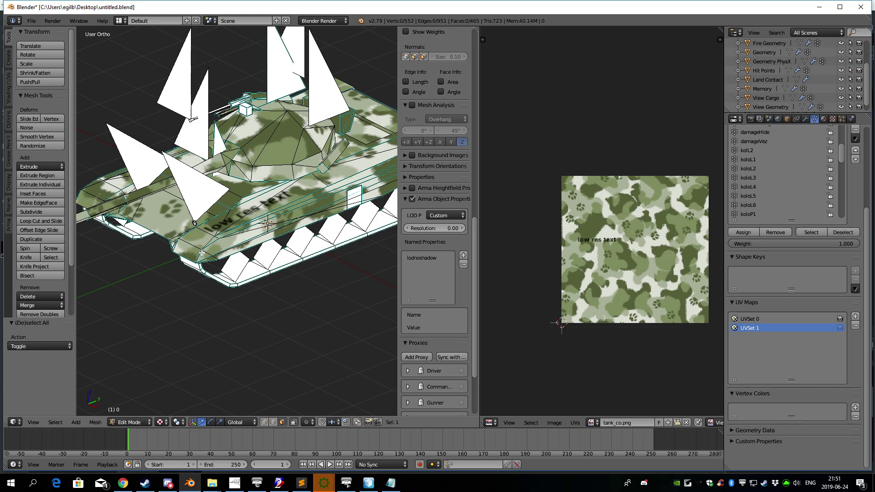
{"action": "scroll", "coordinate": [793, 173], "scroll_direction": "up", "scroll_amount": 8}
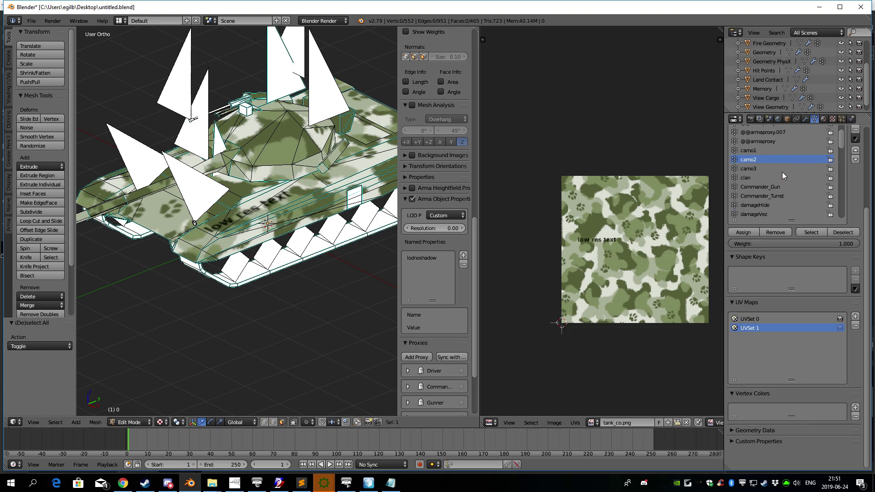
{"action": "left_click", "coordinate": [811, 233]}
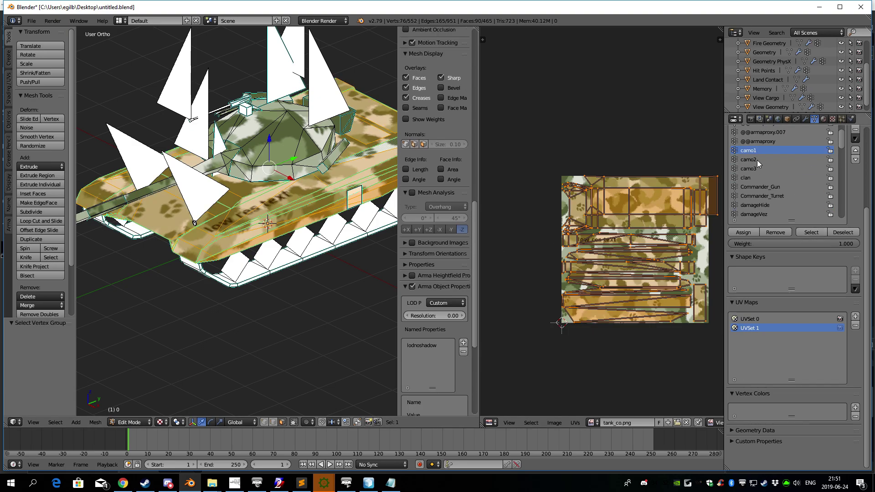
{"action": "left_click", "coordinate": [811, 235]}
Collapse the UVs of the selected camo faces to a single point by scaling them to 0 in UVSet 1.
{"action": "middle_click_drag", "start_coordinate": [342, 258], "coordinate": [323, 258]}
{"action": "scroll", "coordinate": [596, 302], "scroll_direction": "up", "scroll_amount": 2}
{"action": "middle_click_drag", "start_coordinate": [624, 333], "coordinate": [574, 281]}
{"action": "scroll", "coordinate": [576, 281], "scroll_direction": "down", "scroll_amount": 4}
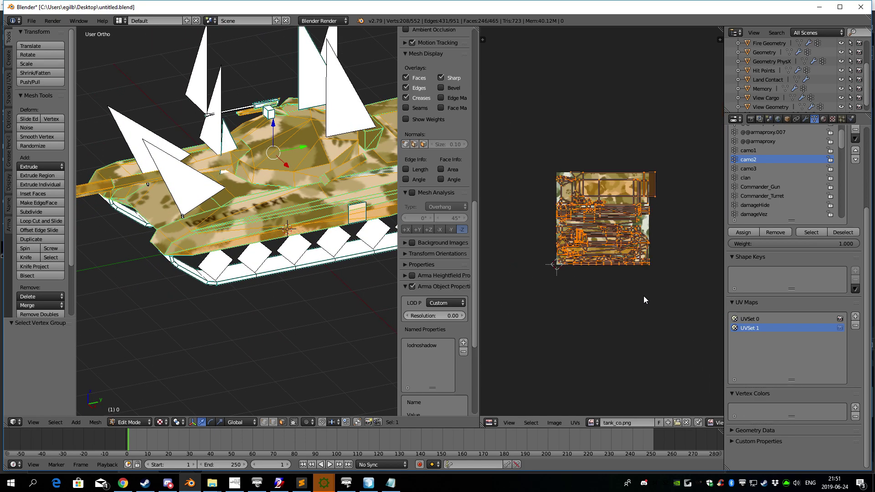
{"action": "key", "text": "g"}
{"action": "right_click", "coordinate": [574, 264]}
{"action": "scroll", "coordinate": [573, 264], "scroll_direction": "up", "scroll_amount": 3}
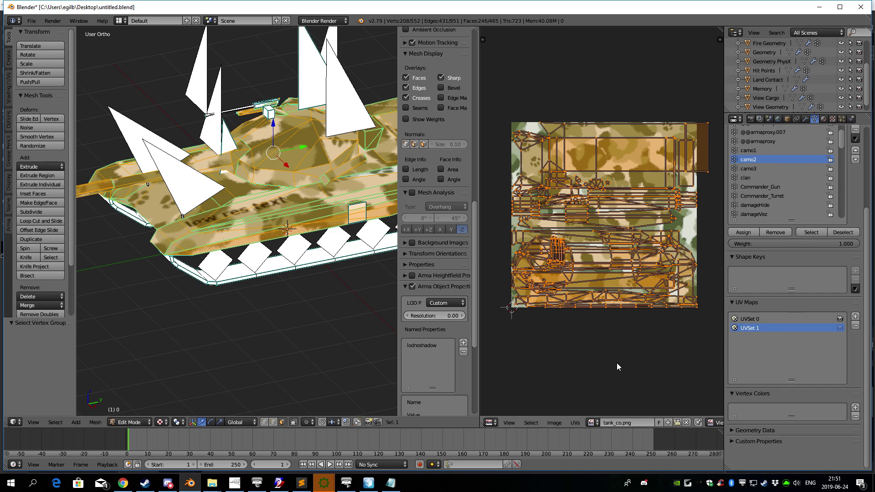
{"action": "key", "text": "s"}
{"action": "key", "text": "0"}
{"action": "key", "text": "Return"}
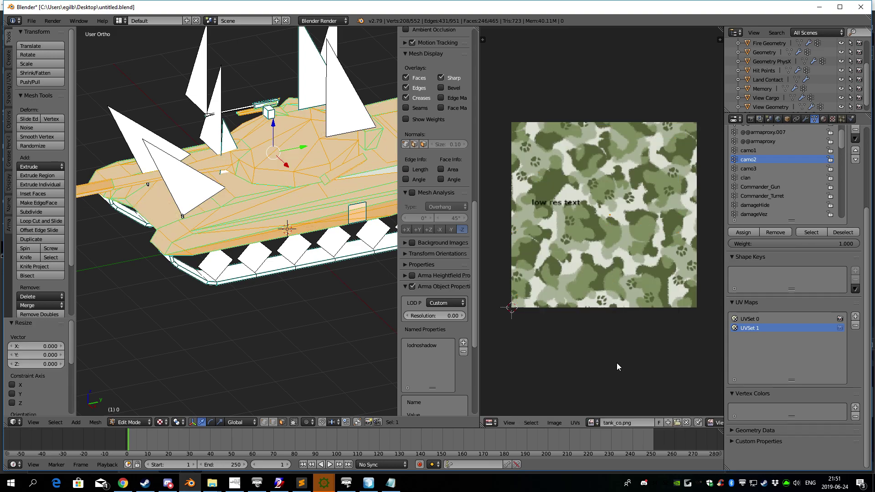
Move the collapsed UV point by about -0.520 in X and -0.484 in Y, to the texture's lower-left corner.
{"action": "scroll", "coordinate": [605, 235], "scroll_direction": "up", "scroll_amount": 6}
{"action": "scroll", "coordinate": [619, 203], "scroll_direction": "down", "scroll_amount": 8}
{"action": "key", "text": "g"}
{"action": "left_click", "coordinate": [597, 270]}
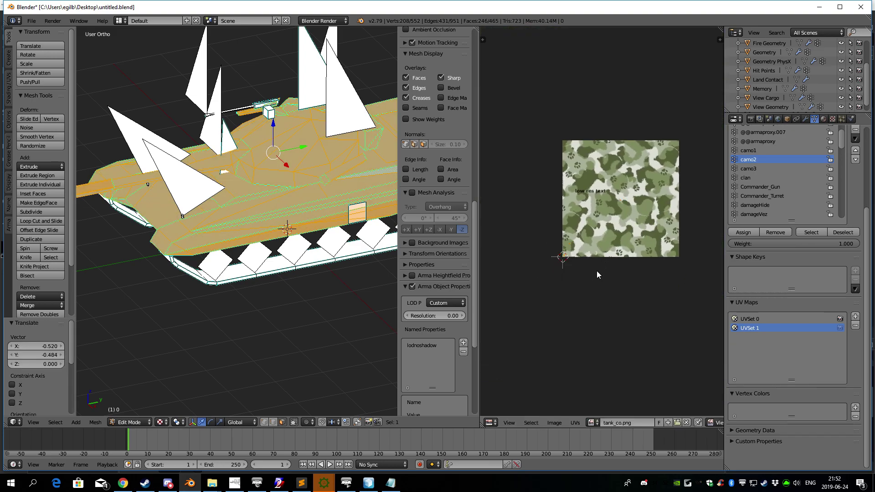
{"action": "scroll", "coordinate": [627, 307], "scroll_direction": "up", "scroll_amount": 2}
{"action": "middle_click_drag", "start_coordinate": [647, 307], "coordinate": [611, 322]}
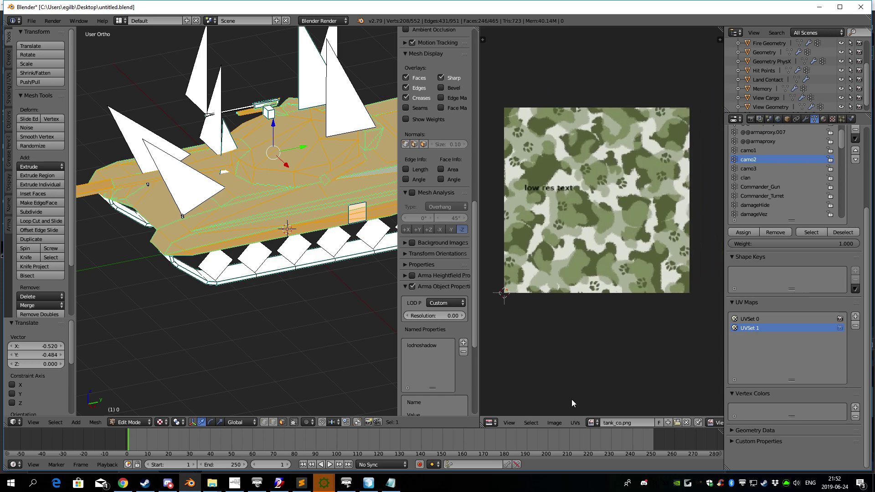
Assign the tank_mc.png image to the selected camo faces in the UV editor.
{"action": "left_click", "coordinate": [594, 425]}
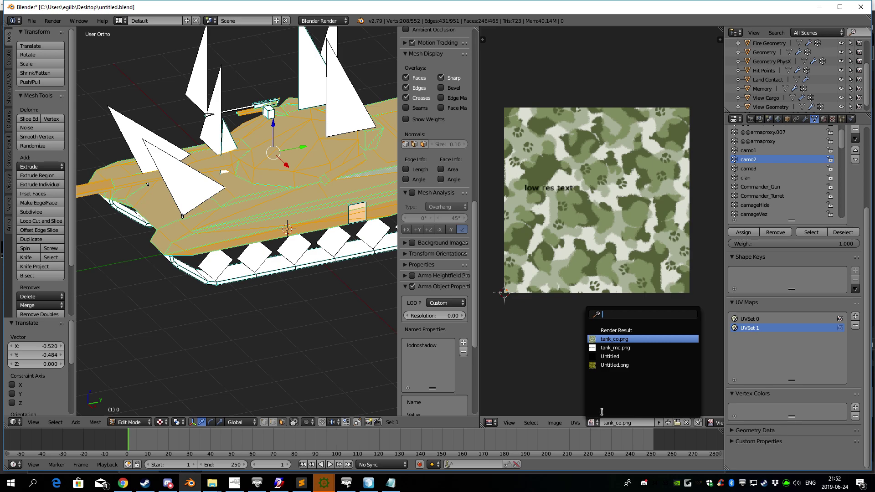
{"action": "left_click", "coordinate": [622, 348]}
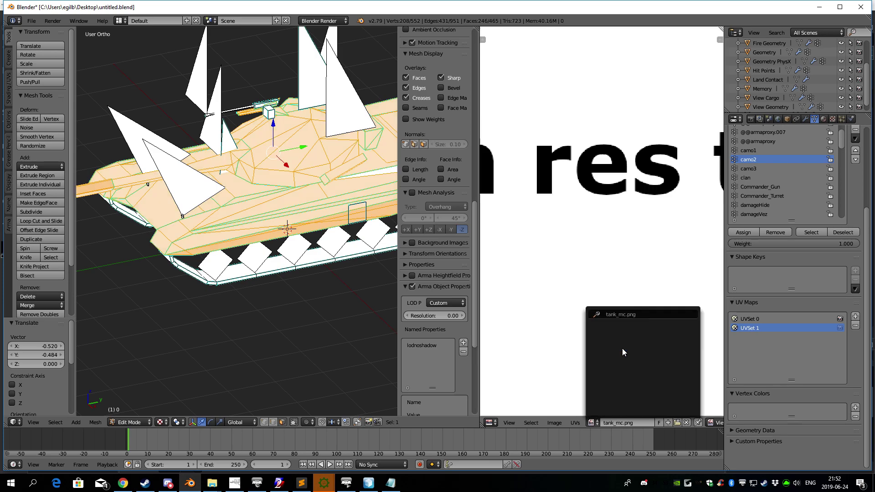
{"action": "scroll", "coordinate": [629, 292], "scroll_direction": "down", "scroll_amount": 6}
{"action": "scroll", "coordinate": [609, 274], "scroll_direction": "up", "scroll_amount": 1}
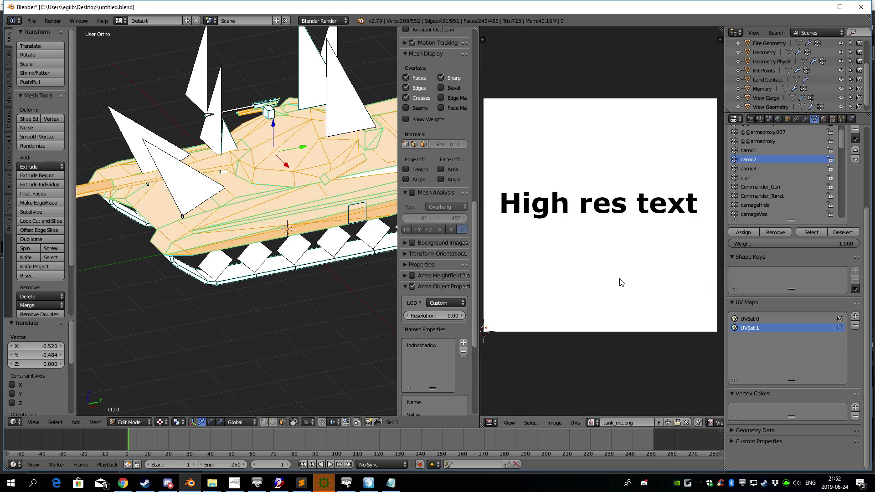
{"action": "middle_click_drag", "start_coordinate": [620, 279], "coordinate": [617, 296]}
Clear the selection and select the two long triangular faces on top of the rear hull beside the turret.
{"action": "middle_click_drag", "start_coordinate": [300, 254], "coordinate": [296, 342], "text": "shift"}
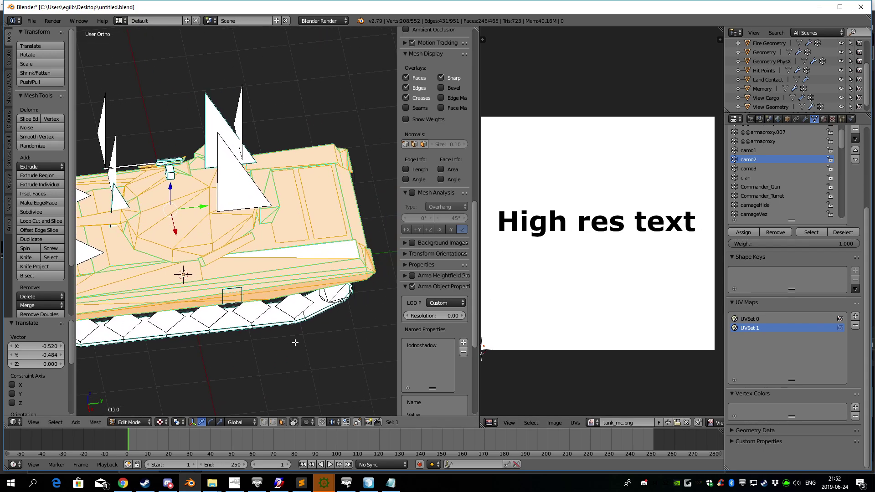
{"action": "key", "text": "a"}
{"action": "right_click", "coordinate": [286, 253]}
{"action": "middle_click_drag", "start_coordinate": [244, 307], "coordinate": [258, 283], "text": "shift"}
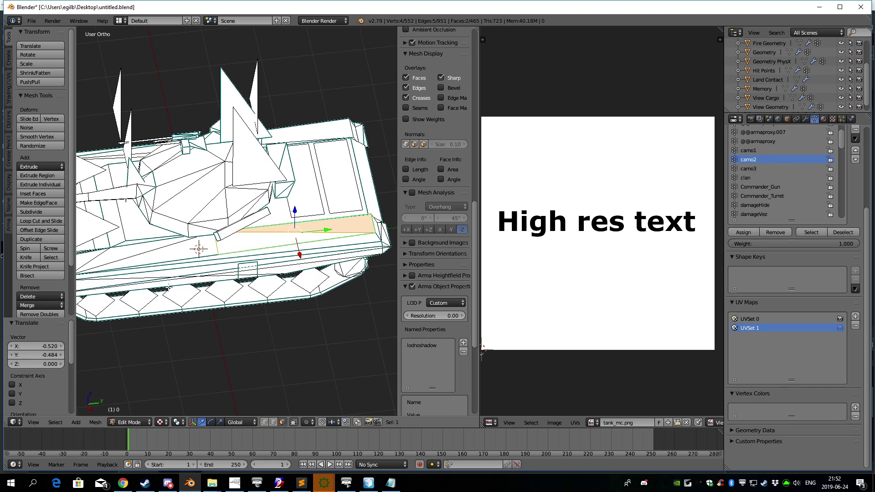
{"action": "mouse_move", "coordinate": [169, 288]}
{"action": "middle_mouse_down"}
{"action": "mouse_move", "coordinate": [206, 297]}
{"action": "mouse_move", "coordinate": [186, 291]}
{"action": "middle_mouse_up"}
{"action": "scroll", "coordinate": [186, 292], "scroll_direction": "up", "scroll_amount": 3}
{"action": "key", "text": "a"}
{"action": "right_click", "coordinate": [340, 235]}
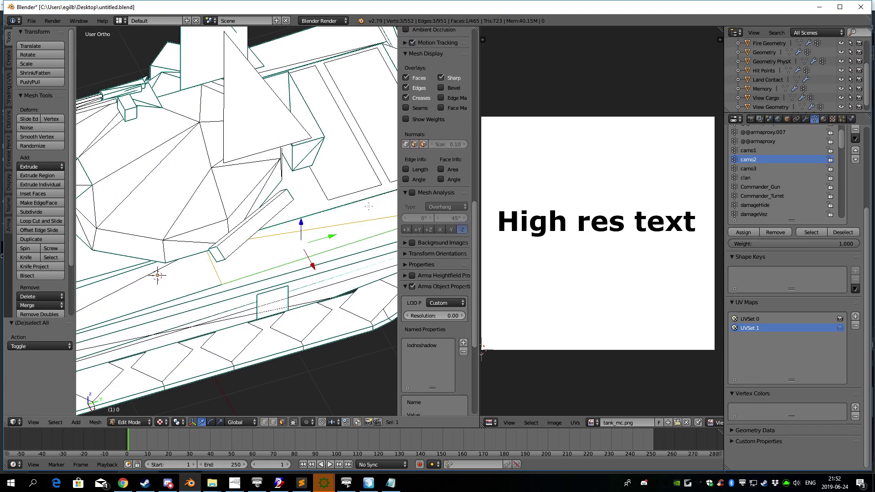
{"action": "right_click", "coordinate": [369, 207], "text": "shift"}
Switch the 3D view to solid shading and reselect the same two triangular faces on the rear hull.
{"action": "scroll", "coordinate": [319, 299], "scroll_direction": "down", "scroll_amount": 6}
{"action": "scroll", "coordinate": [286, 305], "scroll_direction": "up", "scroll_amount": 4}
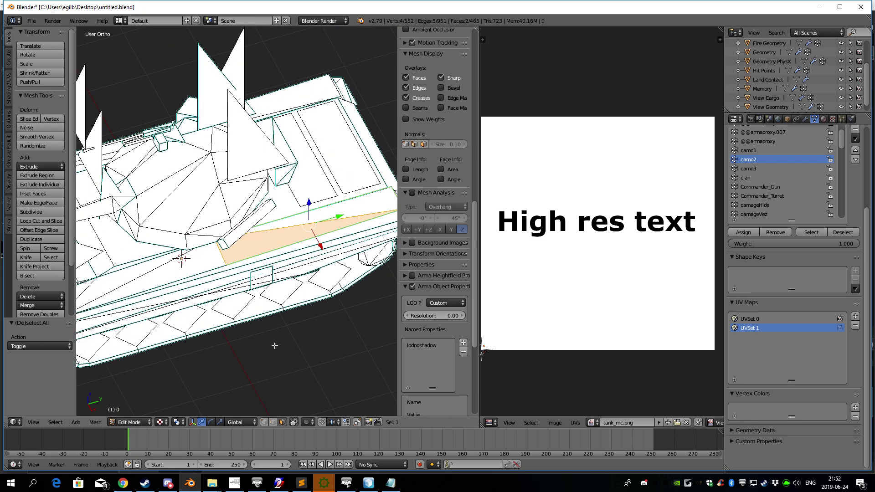
{"action": "key", "text": "alt+z"}
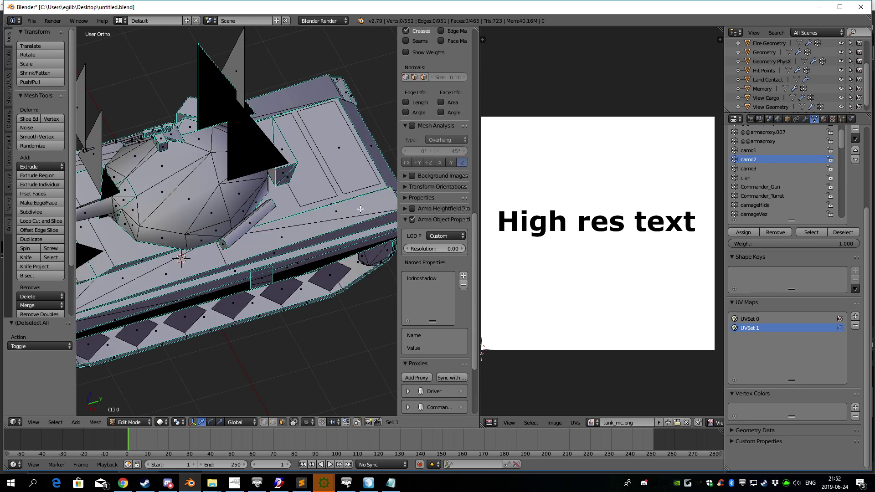
{"action": "middle_click_drag", "start_coordinate": [262, 284], "coordinate": [280, 294]}
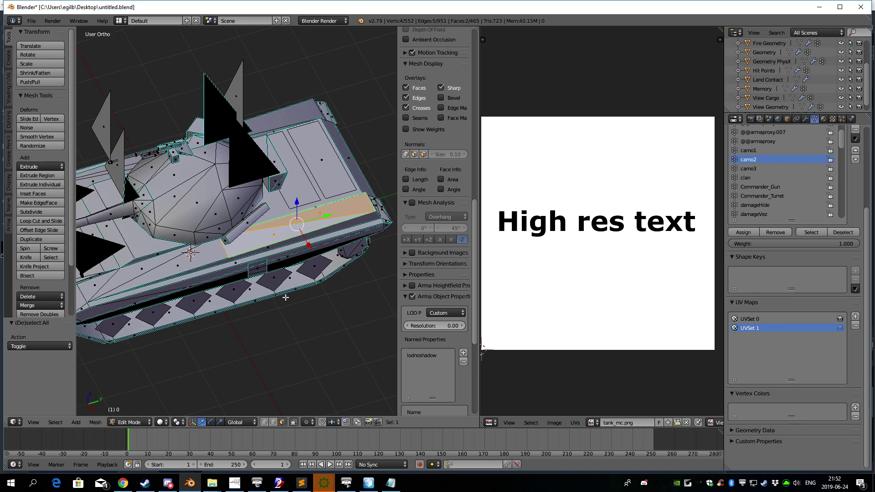
Unwrap the two selected hull faces in UVSet 1 and switch the 3D view to textured shading.
{"action": "key", "text": "u"}
{"action": "left_click", "coordinate": [288, 299]}
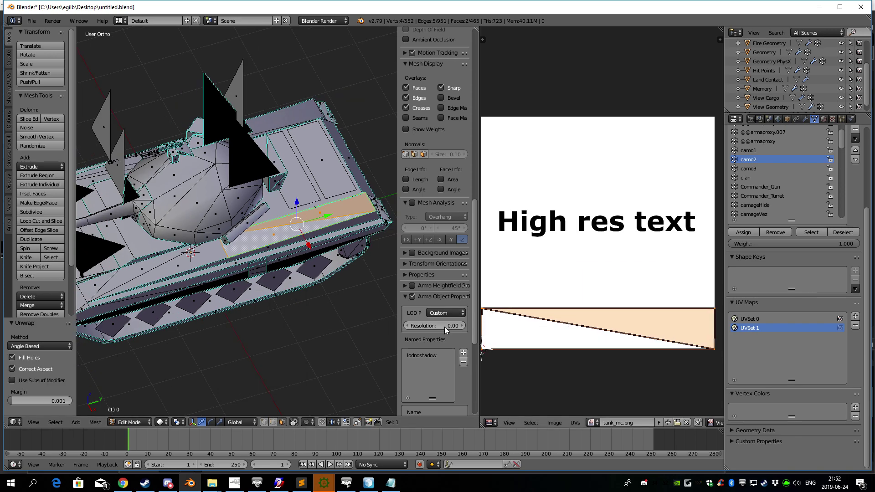
{"action": "key", "text": "z"}
{"action": "left_click", "coordinate": [280, 281]}
{"action": "scroll", "coordinate": [620, 337], "scroll_direction": "down", "scroll_amount": 1}
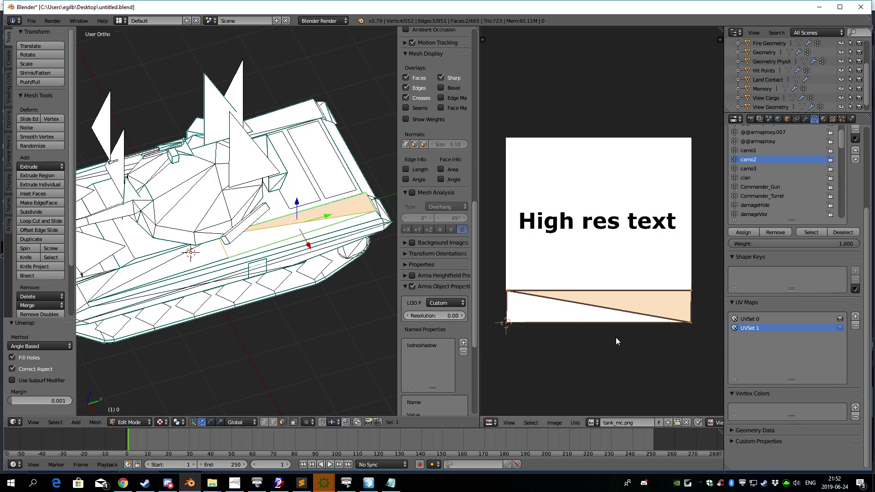
Move the unwrapped faces about 0.458 along Y so they lie over the "High res text" lettering.
{"action": "key", "text": "g"}
{"action": "key", "text": "y"}
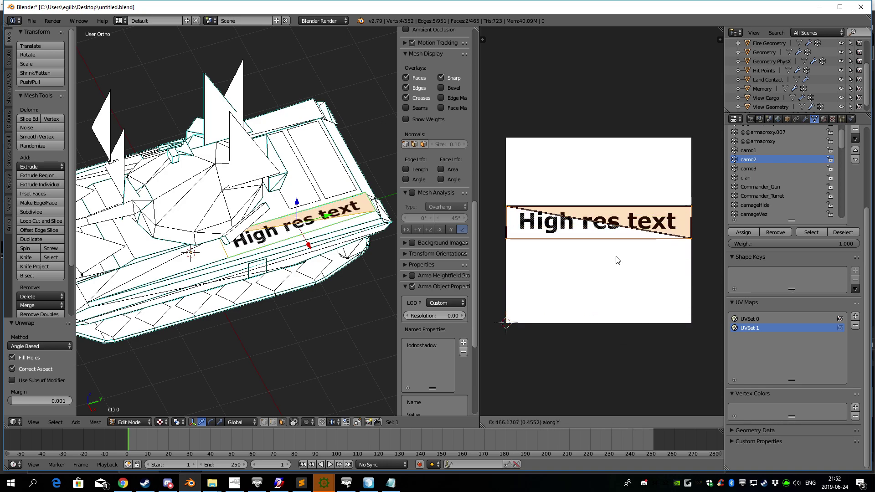
{"action": "left_click", "coordinate": [618, 260]}
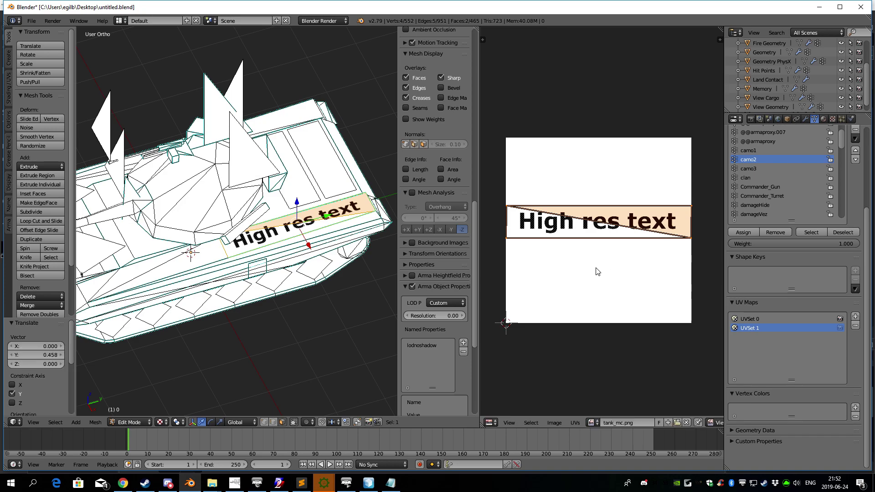
Return to solid shading, clear the selection, and select the faces of the camo2 and camo1 vertex groups.
{"action": "scroll", "coordinate": [618, 258], "scroll_direction": "down", "scroll_amount": 2}
{"action": "middle_click_drag", "start_coordinate": [259, 329], "coordinate": [319, 315], "text": "shift"}
{"action": "key", "text": "Tab"}
{"action": "middle_click_drag", "start_coordinate": [225, 322], "coordinate": [274, 325]}
{"action": "key", "text": "Tab"}
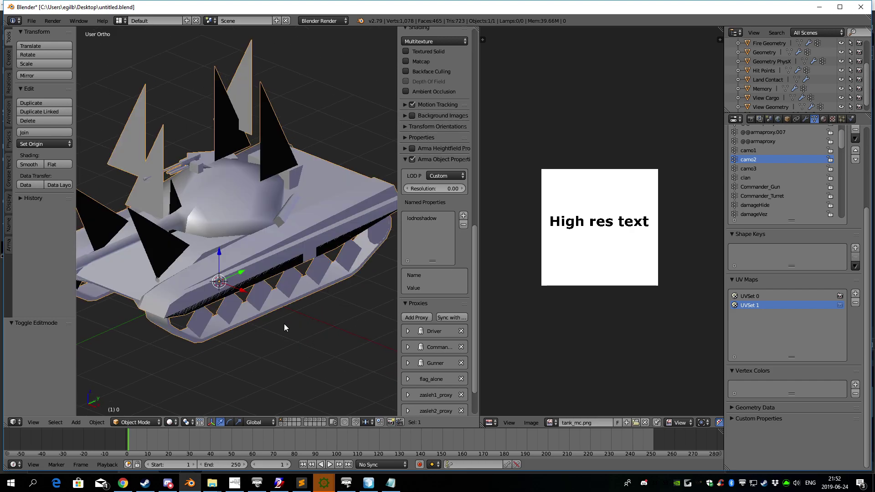
{"action": "key", "text": "a"}
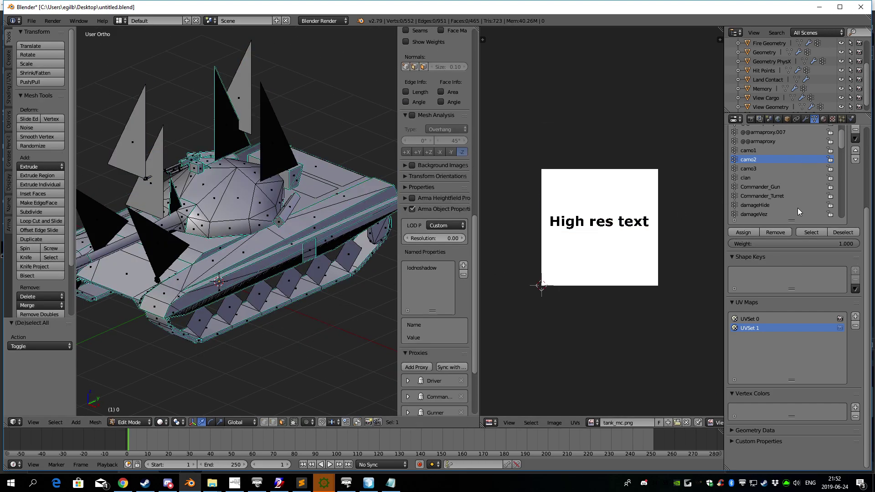
{"action": "left_click", "coordinate": [812, 232]}
{"action": "left_click", "coordinate": [774, 153]}
{"action": "left_click", "coordinate": [812, 232]}
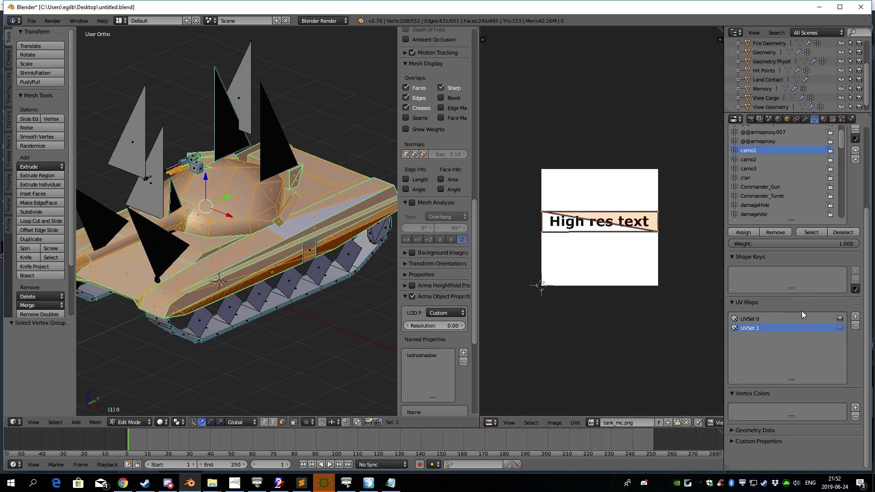
Make UVSet 0 the active UV map and show Material.001's settings with the properties area widened.
{"action": "left_click", "coordinate": [770, 320]}
{"action": "scroll", "coordinate": [649, 291], "scroll_direction": "up", "scroll_amount": 6}
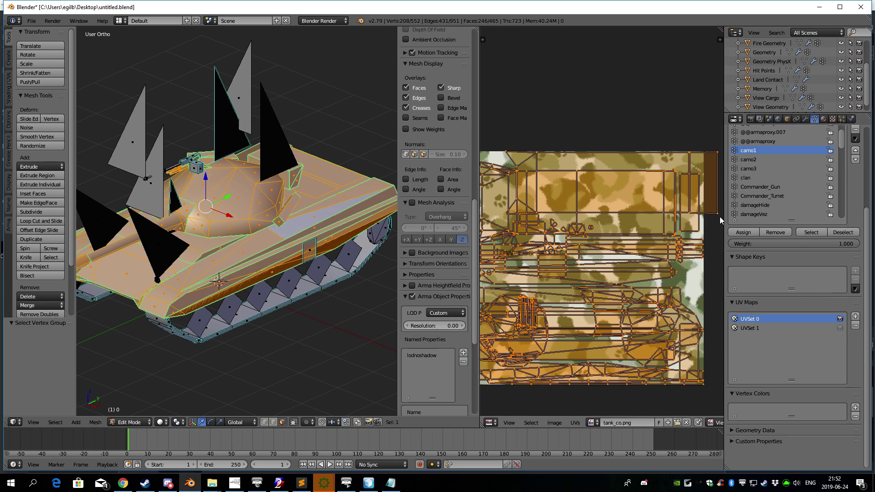
{"action": "left_click", "coordinate": [824, 119]}
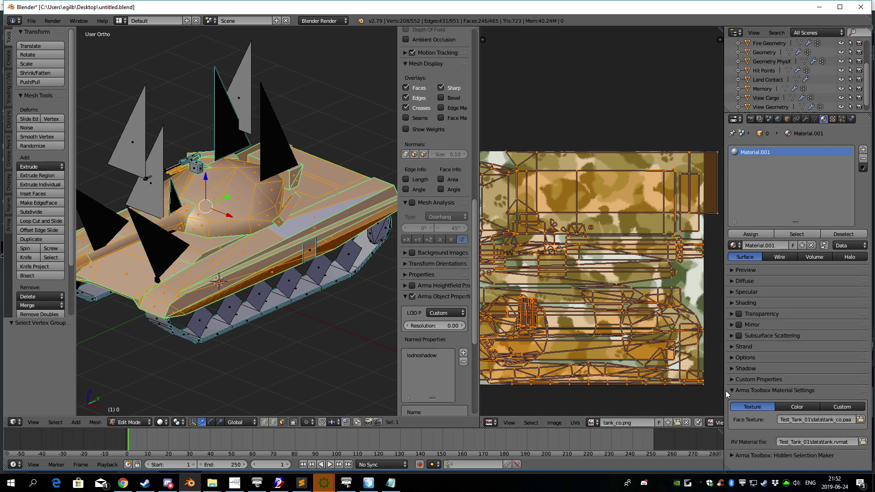
{"action": "left_click_drag", "start_coordinate": [725, 394], "coordinate": [692, 394]}
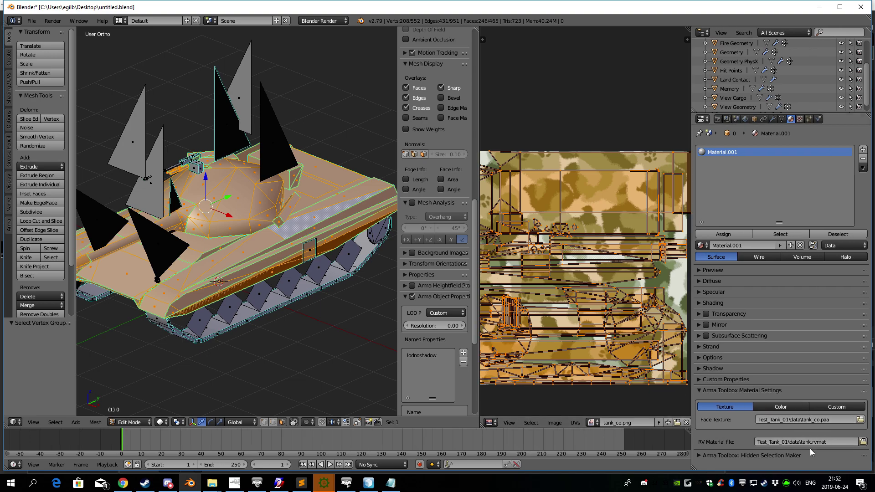
{"action": "middle_click_drag", "start_coordinate": [267, 299], "coordinate": [220, 156]}
{"action": "scroll", "coordinate": [275, 305], "scroll_direction": "down", "scroll_amount": 5}
{"action": "scroll", "coordinate": [296, 316], "scroll_direction": "up", "scroll_amount": 3}
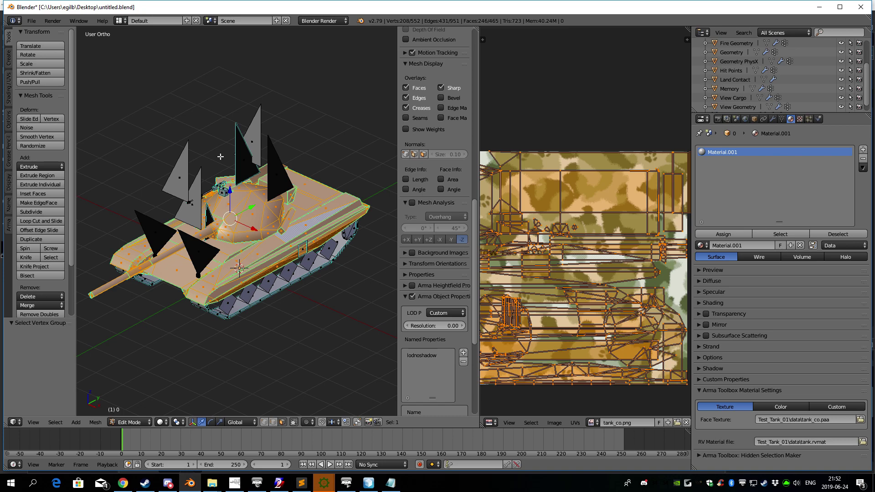
Export the model as P3D over the existing Test_Tank_01.p3d in P:\Test_Tank_01.
{"action": "left_click", "coordinate": [31, 21]}
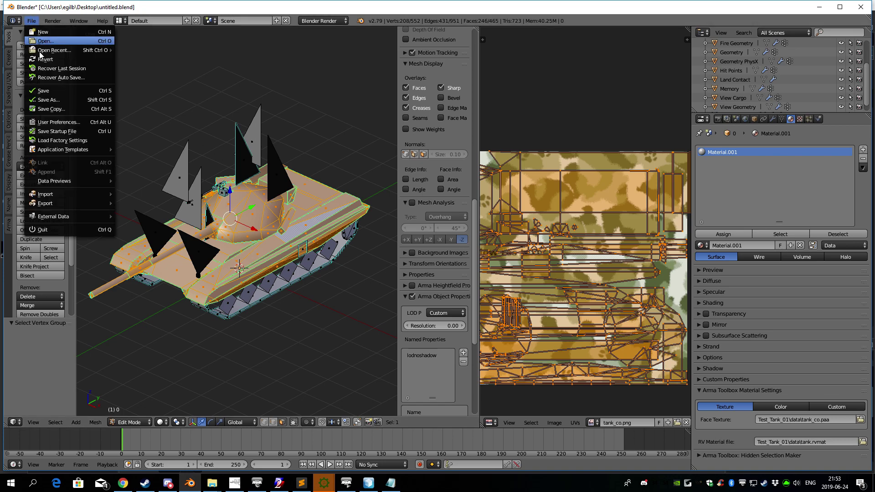
{"action": "mouse_move", "coordinate": [55, 202]}
{"action": "left_click", "coordinate": [187, 286]}
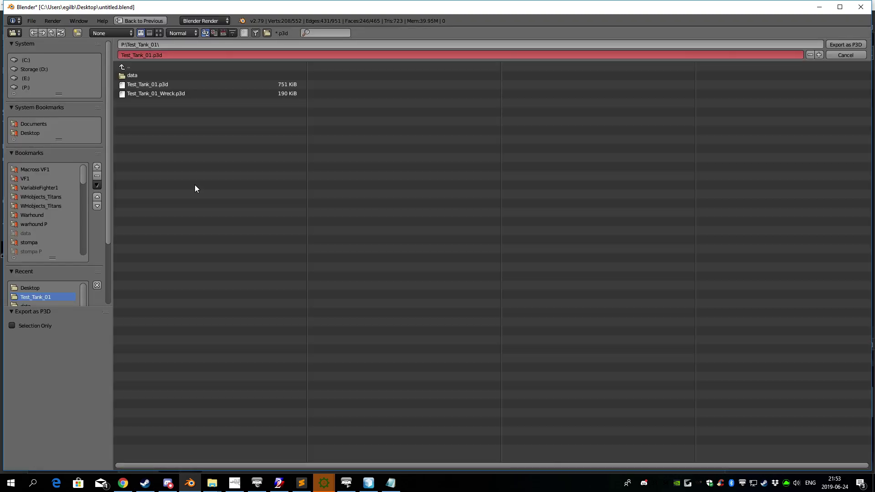
{"action": "double_click", "coordinate": [154, 84]}
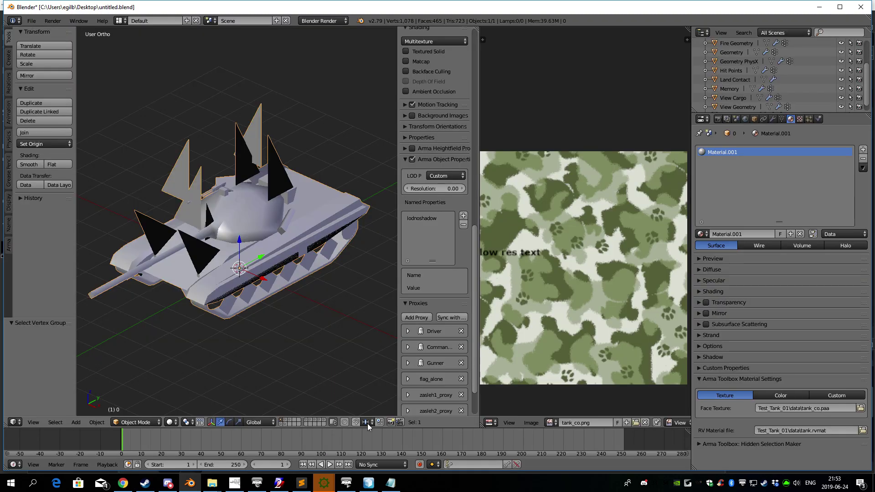
Display tank_mc.png in the image editor and highlight the "mc" suffix in its name.
{"action": "middle_click_drag", "start_coordinate": [552, 360], "coordinate": [575, 340]}
{"action": "left_click", "coordinate": [553, 423]}
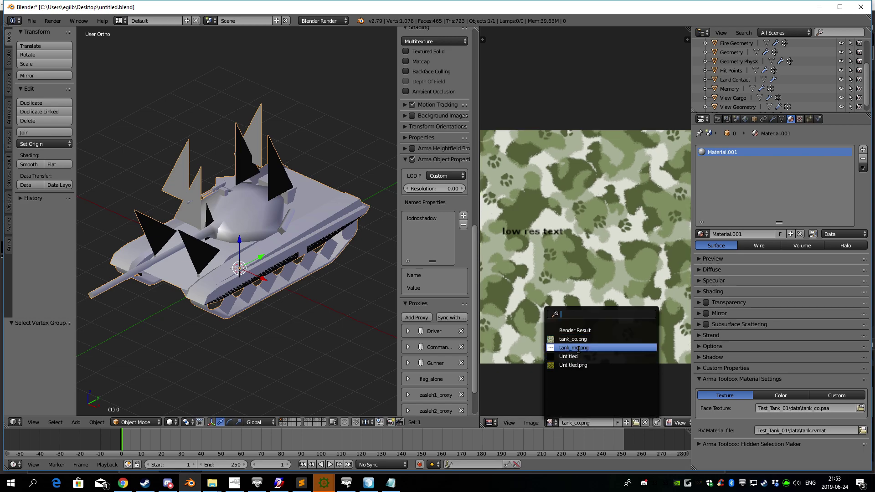
{"action": "left_click", "coordinate": [578, 348]}
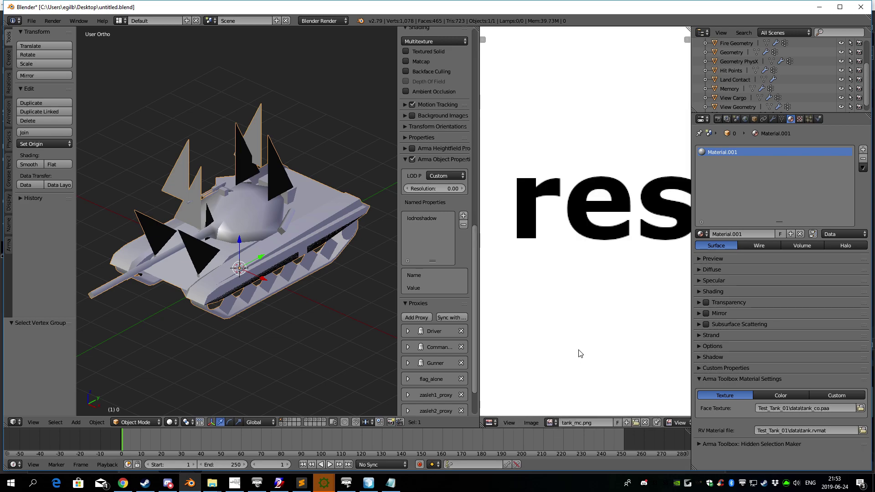
{"action": "left_click", "coordinate": [581, 423]}
{"action": "left_click", "coordinate": [577, 424]}
{"action": "type", "text": "c"}
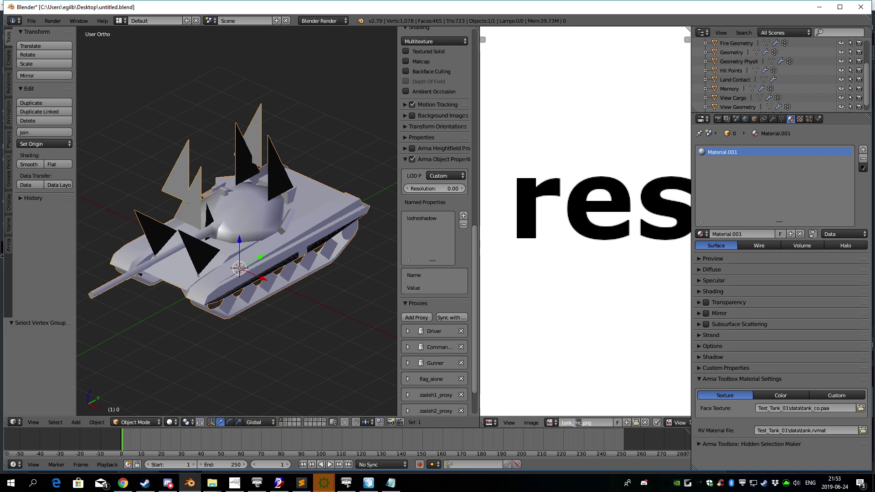
Switch to the data folder in File Explorer and highlight the mc suffix of tank_mc.paa without renaming it.
{"action": "mouse_move", "coordinate": [212, 483]}
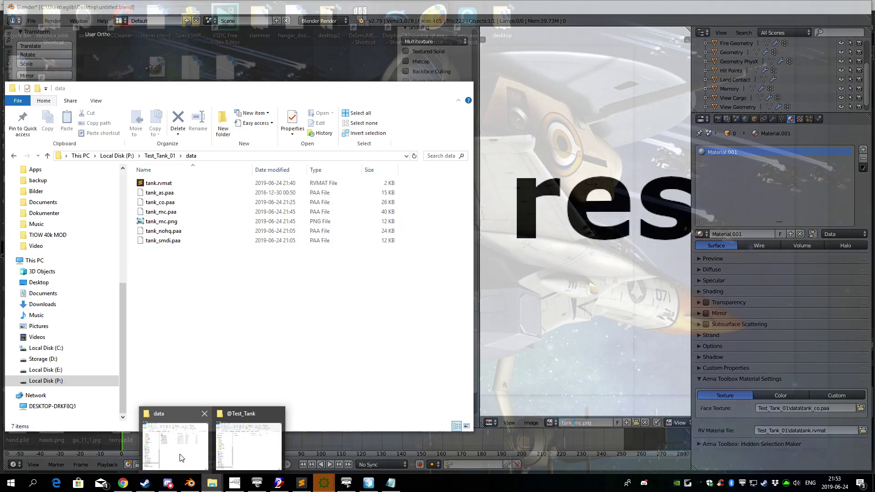
{"action": "left_click", "coordinate": [181, 457]}
{"action": "left_click_drag", "start_coordinate": [238, 89], "coordinate": [398, 89]}
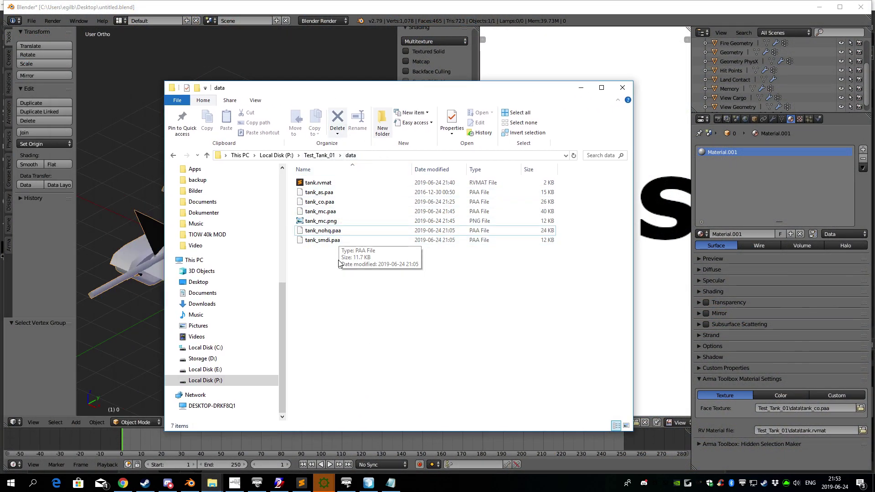
{"action": "left_click", "coordinate": [319, 211]}
{"action": "key", "text": "F2"}
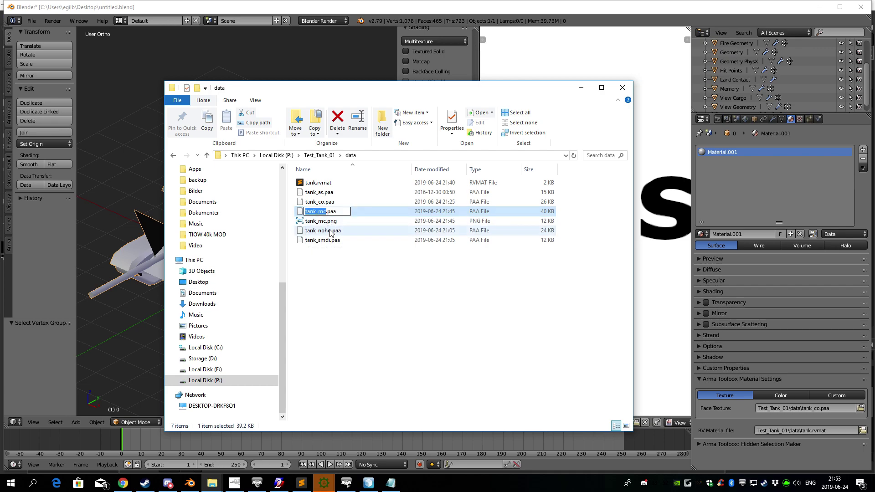
{"action": "left_click_drag", "start_coordinate": [316, 212], "coordinate": [324, 210]}
{"action": "left_click", "coordinate": [367, 326]}
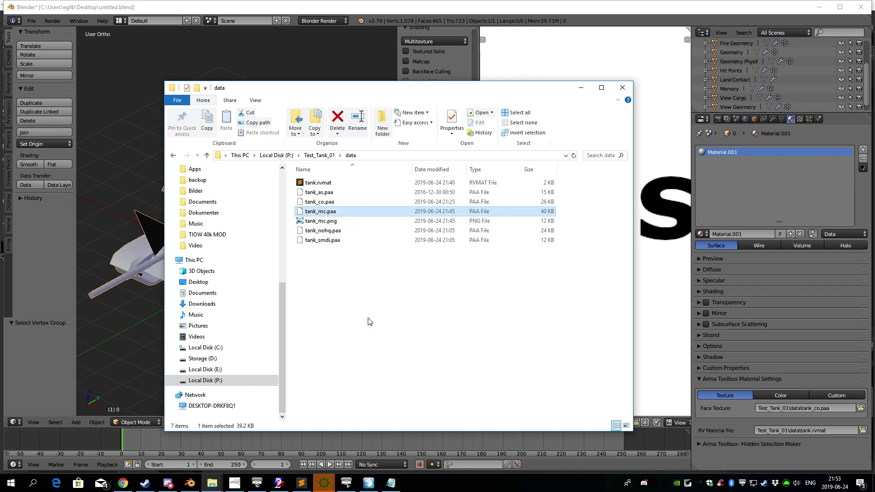
Open tank.rvmat in Sublime Text and highlight the MC value in the Stage3 texture line.
{"action": "double_click", "coordinate": [326, 184]}
{"action": "scroll", "coordinate": [566, 293], "scroll_direction": "down", "scroll_amount": 5}
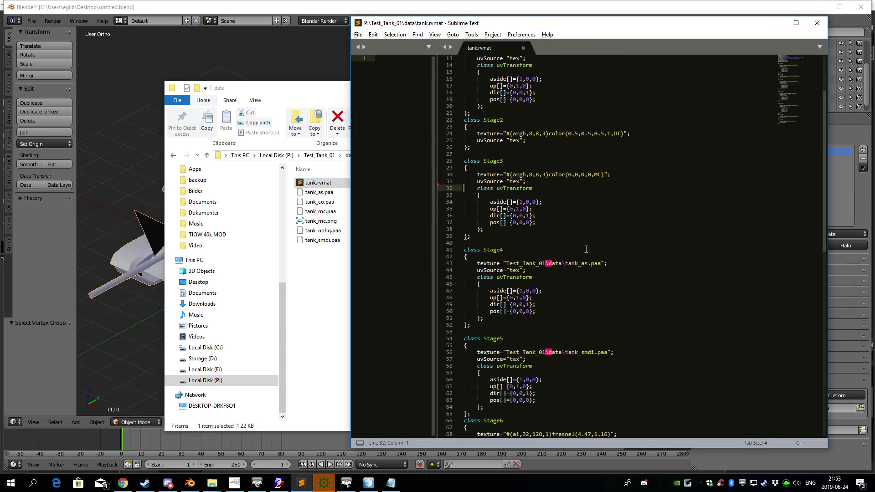
{"action": "scroll", "coordinate": [565, 294], "scroll_direction": "up", "scroll_amount": 5}
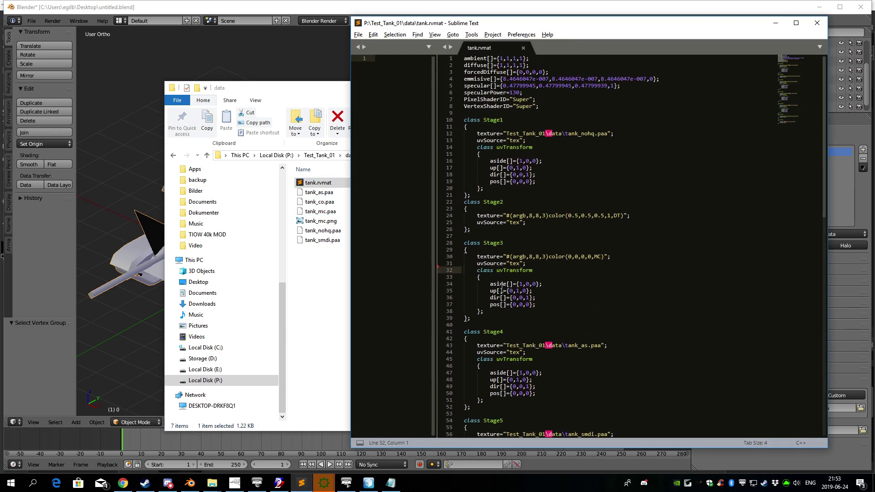
{"action": "left_click_drag", "start_coordinate": [481, 319], "coordinate": [486, 314]}
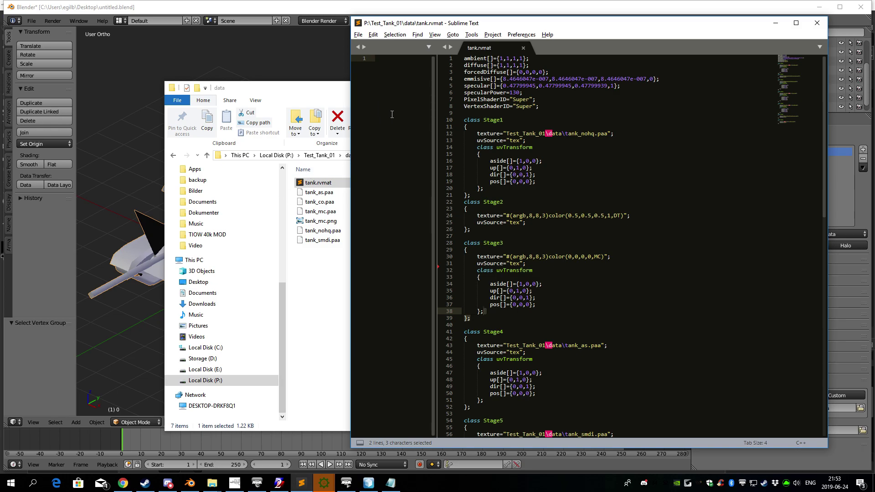
{"action": "left_click_drag", "start_coordinate": [515, 24], "coordinate": [503, 19]}
{"action": "left_click", "coordinate": [519, 247]}
{"action": "left_click_drag", "start_coordinate": [588, 254], "coordinate": [585, 254]}
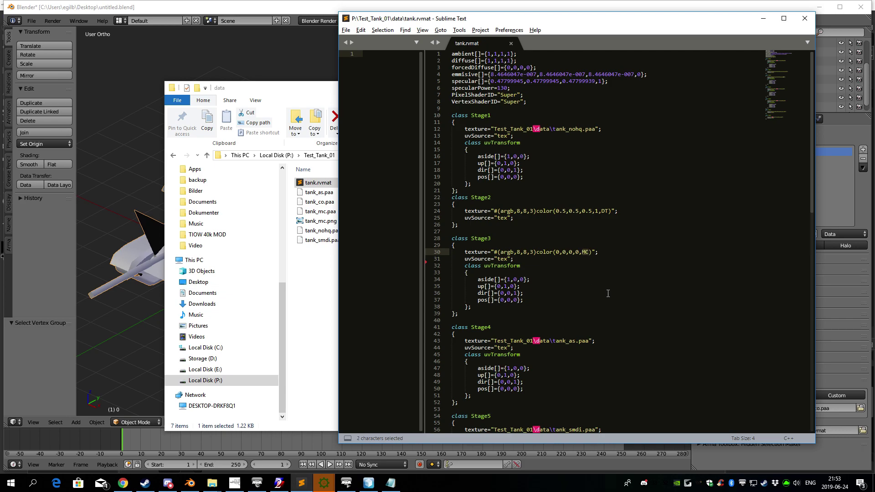
Replace the Stage3 texture line with a copy of the Stage1 texture line.
{"action": "key", "text": "Left"}
{"action": "key", "text": "Left"}
{"action": "key", "text": "shift+End"}
{"action": "key", "text": "shift+Left"}
{"action": "key", "text": "Left"}
{"action": "left_click", "coordinate": [477, 129]}
{"action": "key", "text": "shift+Home"}
{"action": "key", "text": "ctrl+c"}
{"action": "key", "text": "Down"}
{"action": "key", "text": "Down"}
{"action": "key", "text": "Down"}
{"action": "key", "text": "Down"}
{"action": "key", "text": "Down"}
{"action": "key", "text": "Down"}
{"action": "key", "text": "Down"}
{"action": "key", "text": "Down"}
{"action": "key", "text": "Down"}
{"action": "key", "text": "Down"}
{"action": "key", "text": "Down"}
{"action": "key", "text": "Down"}
{"action": "key", "text": "Down"}
{"action": "key", "text": "Down"}
{"action": "key", "text": "Down"}
{"action": "key", "text": "Down"}
{"action": "key", "text": "Down"}
{"action": "key", "text": "Down"}
{"action": "key", "text": "Down"}
{"action": "key", "text": "Down"}
{"action": "key", "text": "Up"}
{"action": "key", "text": "Up"}
{"action": "key", "text": "End"}
{"action": "key", "text": "shift+Home"}
{"action": "key", "text": "ctrl+v"}
Change the Stage3 texture path to Test_Tank_01\data\tank_mc.paa and highlight the uvSource line below it.
{"action": "key", "text": "Left"}
{"action": "key", "text": "Left"}
{"action": "key", "text": "Left"}
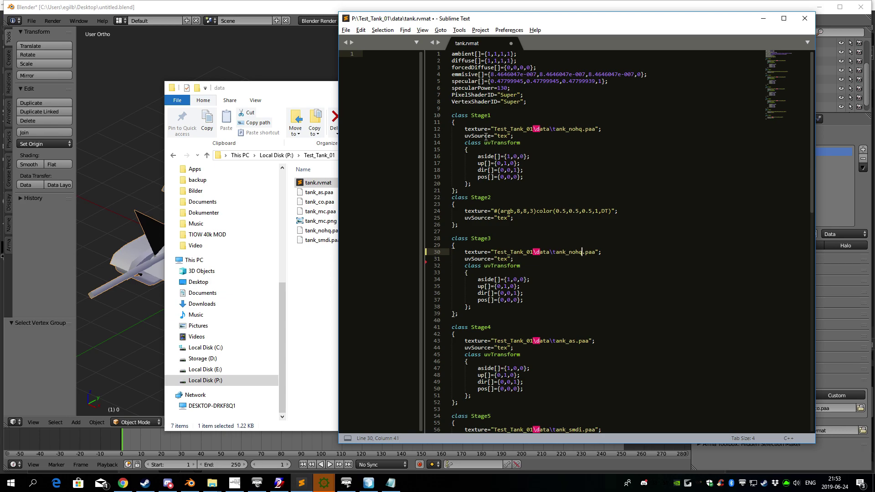
{"action": "key", "text": "shift+Left"}
{"action": "key", "text": "shift+Left"}
{"action": "key", "text": "shift+Left"}
{"action": "type", "text": "mc"}
{"action": "key", "text": "shift+Home"}
{"action": "key", "text": "Home"}
{"action": "key", "text": "shift+Home"}
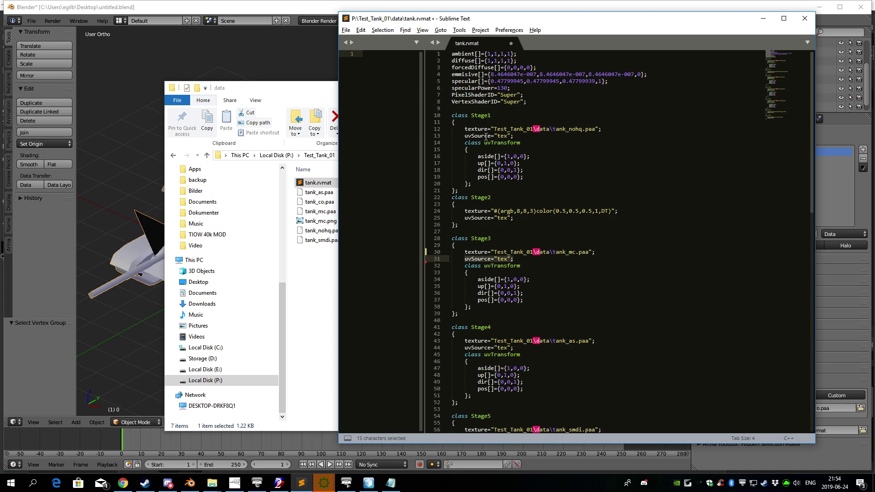
{"action": "key", "text": "End"}
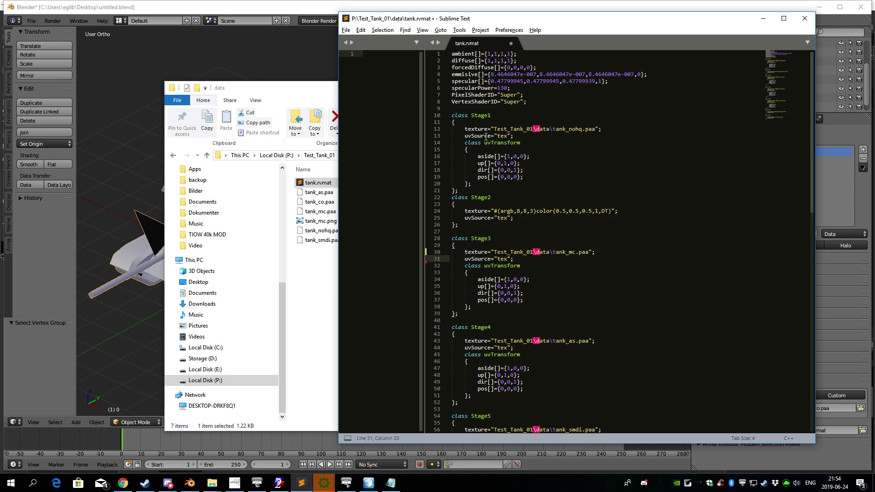
Place the cursor in the Stage3 uvSource value, and check the second UV map's name in Blender.
{"action": "key", "text": "Up"}
{"action": "key", "text": "End"}
{"action": "key", "text": "Left"}
{"action": "key", "text": "Down"}
{"action": "key", "text": "Left"}
{"action": "left_click_drag", "start_coordinate": [678, 20], "coordinate": [513, 18]}
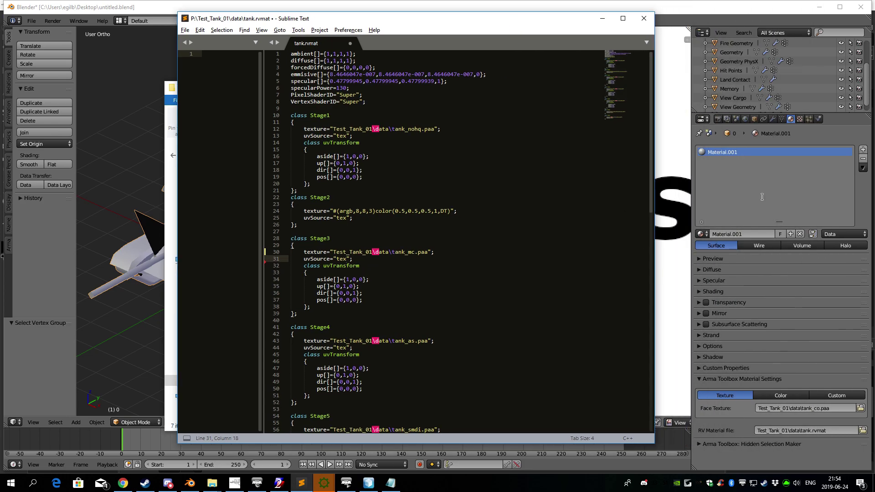
{"action": "left_click", "coordinate": [788, 119]}
{"action": "left_click", "coordinate": [782, 119]}
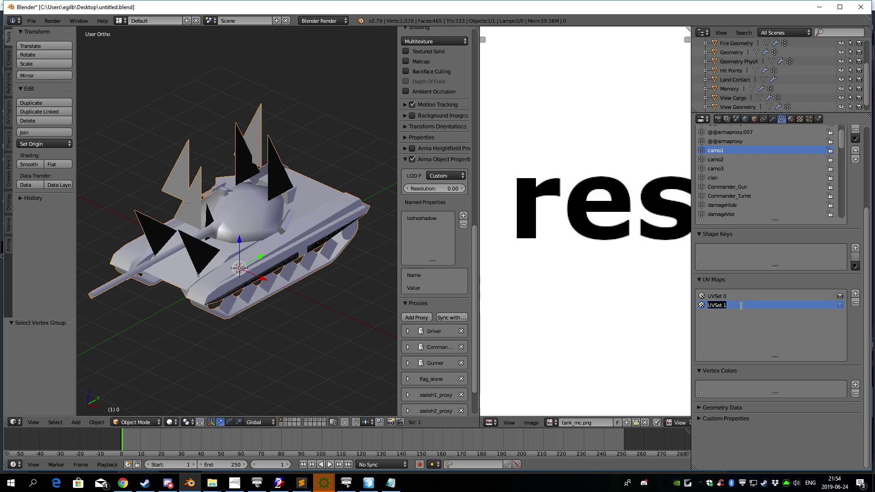
Switch back to Sublime Text, set the Stage3 uvSource to "tex1", and save tank.rvmat.
{"action": "key", "text": "alt+Tab"}
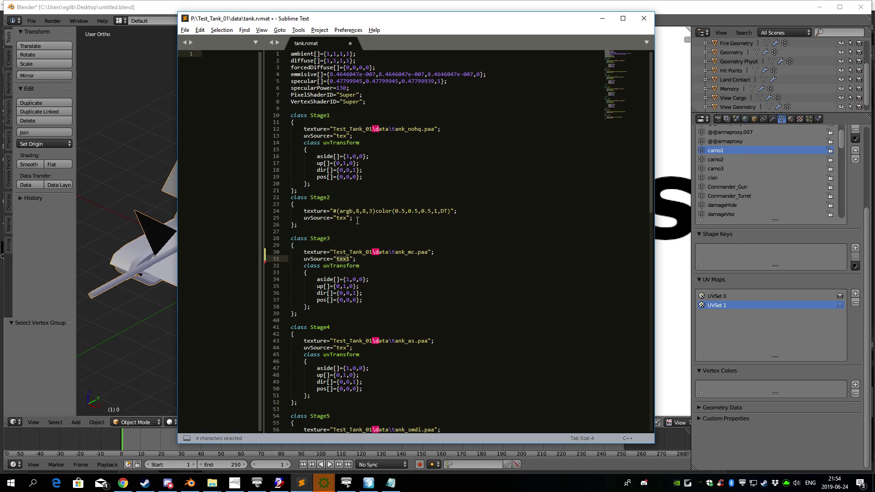
{"action": "double_click", "coordinate": [343, 219]}
{"action": "left_click", "coordinate": [357, 259]}
{"action": "key", "text": "ctrl+s"}
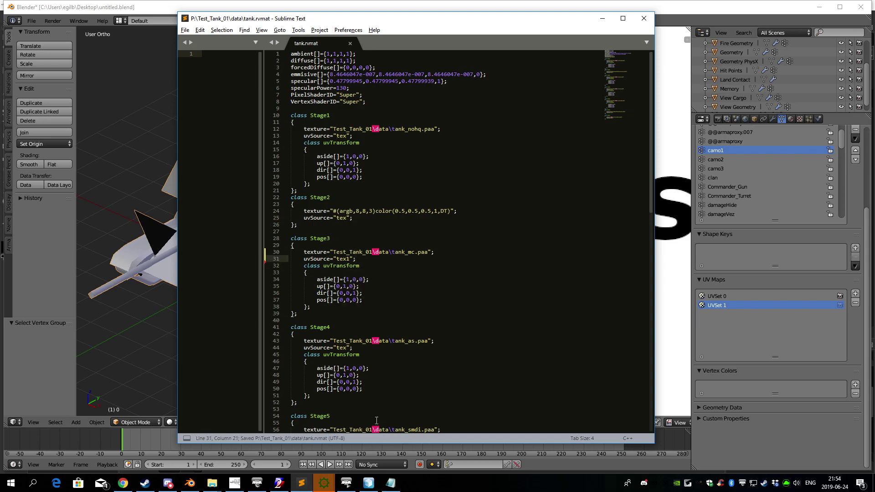
Switch to Object Builder and reload the exported Test_Tank_01.p3d.
{"action": "left_click", "coordinate": [368, 484]}
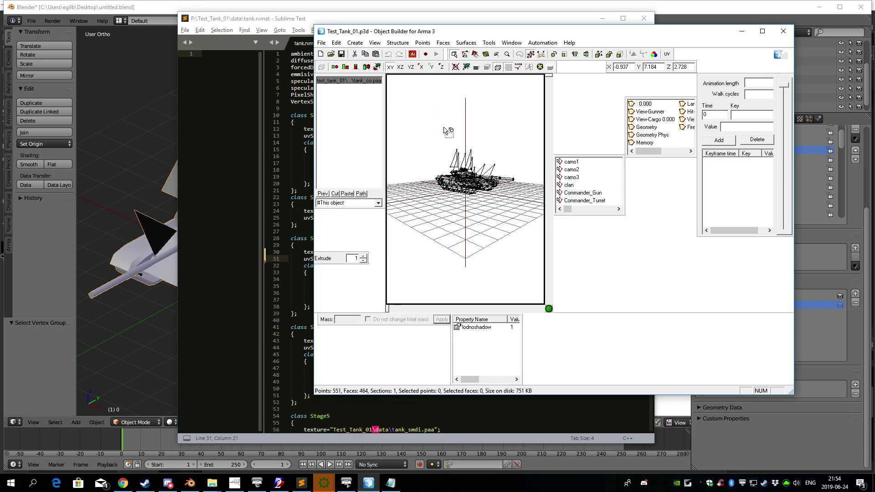
{"action": "key", "text": "ctrl+o"}
{"action": "double_click", "coordinate": [438, 171]}
Preview the tank model in the external model viewer, and close the preview.
{"action": "left_click", "coordinate": [374, 42]}
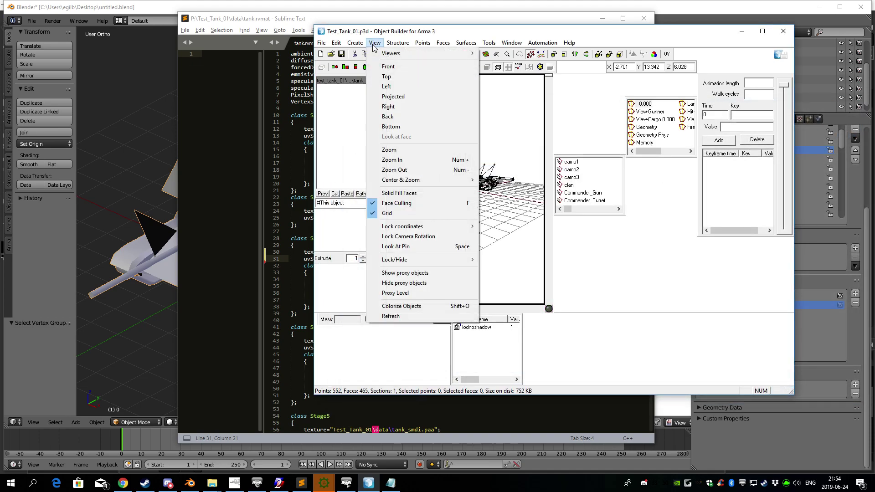
{"action": "mouse_move", "coordinate": [393, 53]}
{"action": "mouse_move", "coordinate": [504, 54]}
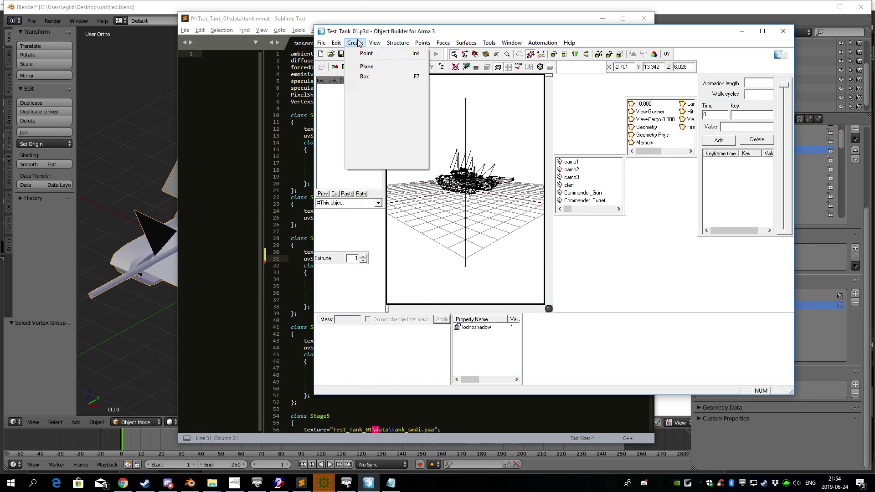
{"action": "left_click", "coordinate": [356, 45]}
{"action": "left_click", "coordinate": [374, 44]}
{"action": "left_click", "coordinate": [394, 53]}
{"action": "left_click", "coordinate": [392, 43]}
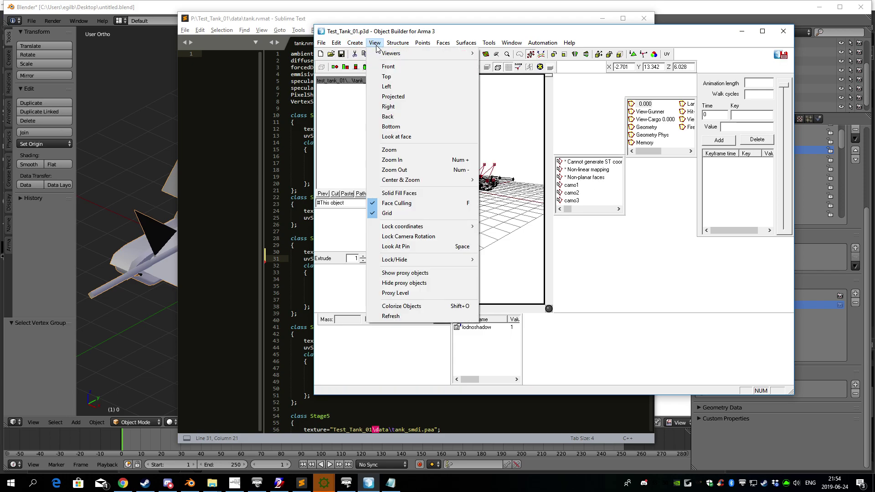
{"action": "mouse_move", "coordinate": [504, 54]}
{"action": "left_click", "coordinate": [575, 54]}
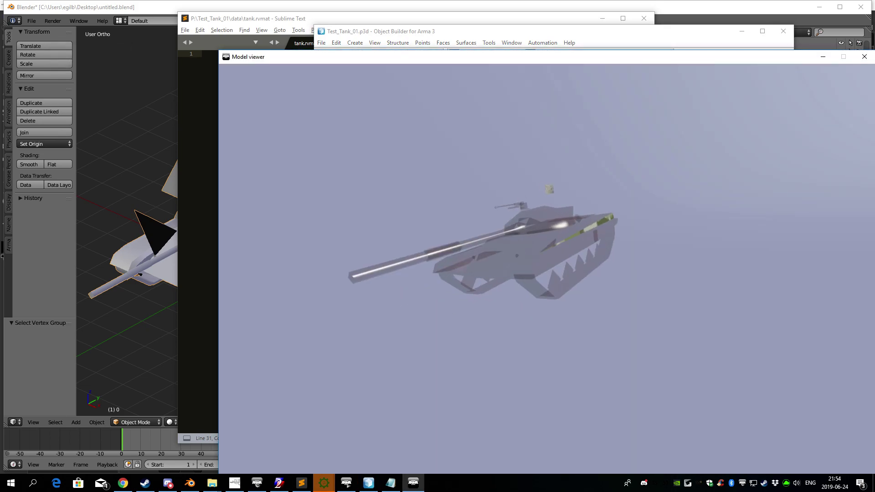
{"action": "key", "text": "Escape"}
Switch to Blender and export the tank again as an Arma 2/3 P3D over Test_Tank_01.p3d.
{"action": "left_click", "coordinate": [125, 251]}
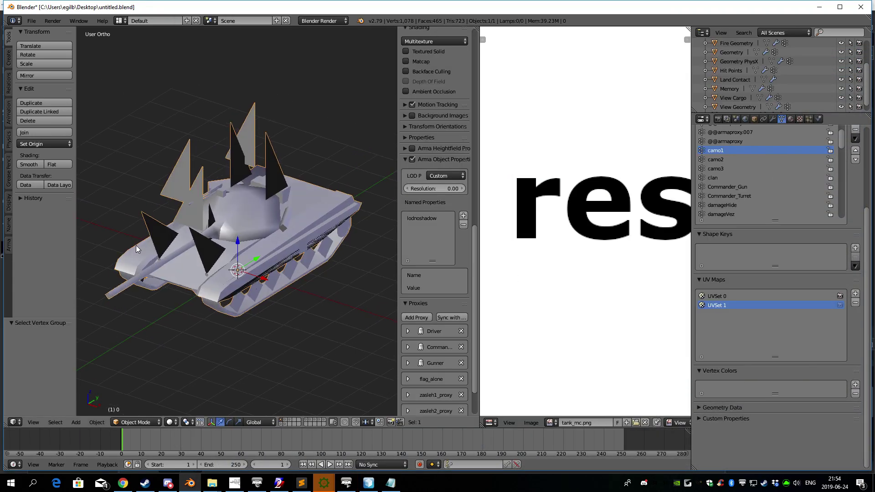
{"action": "left_click", "coordinate": [31, 21]}
{"action": "mouse_move", "coordinate": [78, 204]}
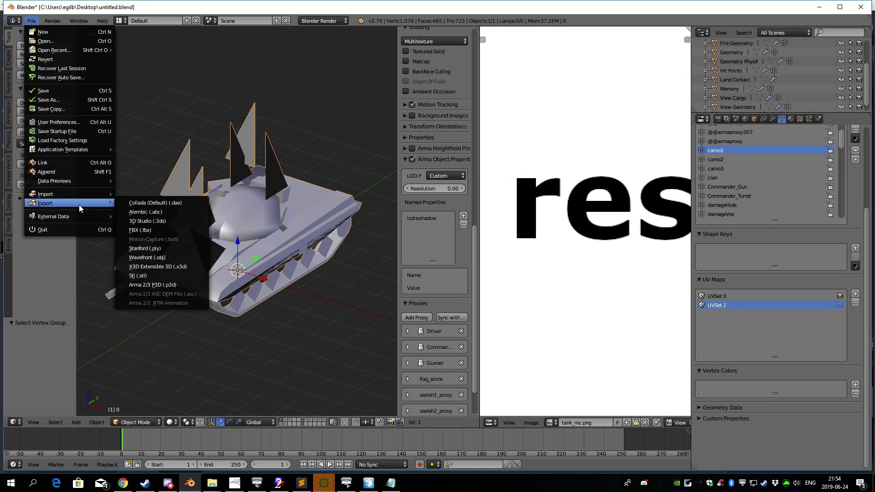
{"action": "left_click", "coordinate": [173, 287]}
{"action": "double_click", "coordinate": [148, 83]}
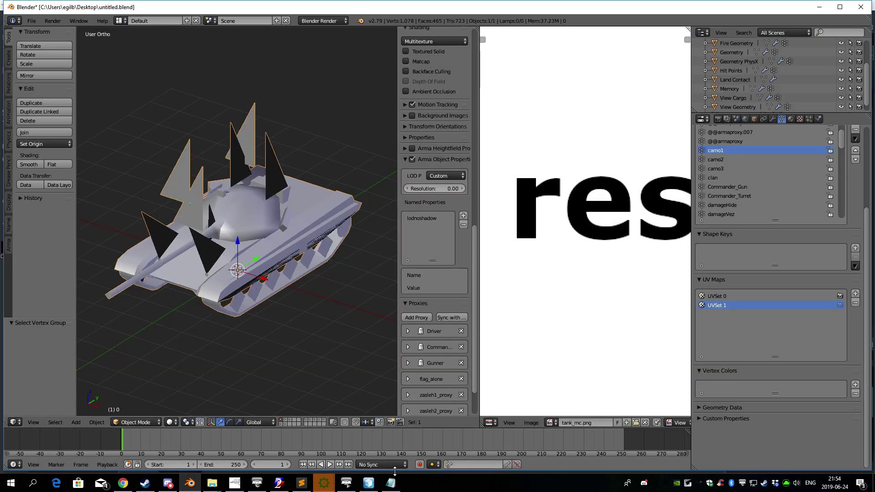
Switch back to Object Builder and reopen the exported Test_Tank_01.p3d, discarding the unsaved changes.
{"action": "left_click", "coordinate": [369, 483]}
{"action": "key", "text": "ctrl+o"}
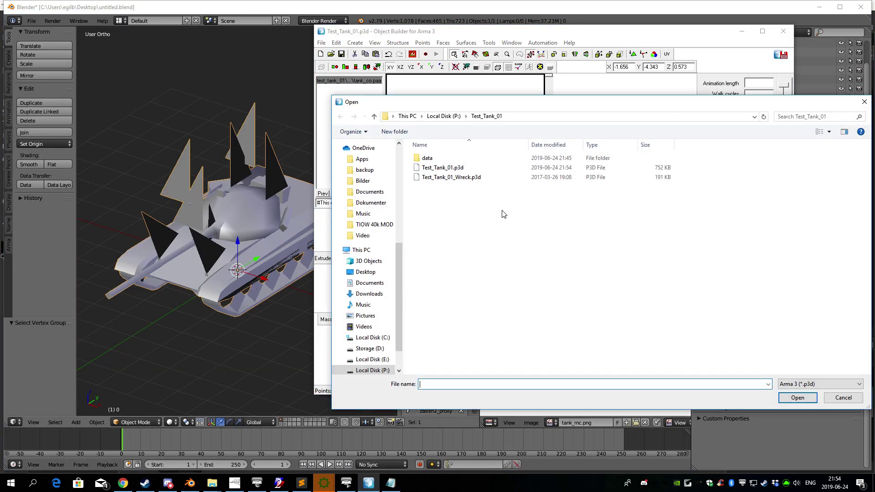
{"action": "left_click", "coordinate": [449, 168]}
{"action": "double_click", "coordinate": [449, 168]}
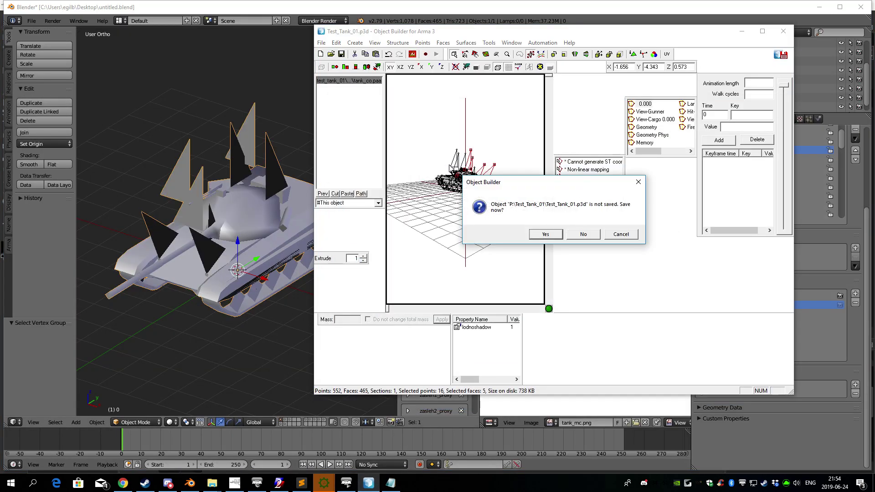
{"action": "left_click", "coordinate": [585, 235]}
Preview the reloaded tank in the external model viewer and rotate it to check its textures.
{"action": "left_click", "coordinate": [374, 43]}
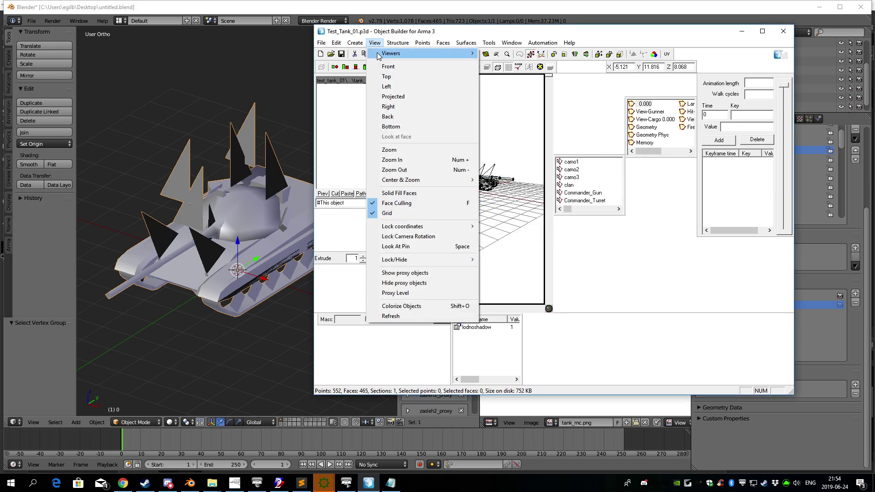
{"action": "mouse_move", "coordinate": [478, 55]}
{"action": "left_click", "coordinate": [570, 55]}
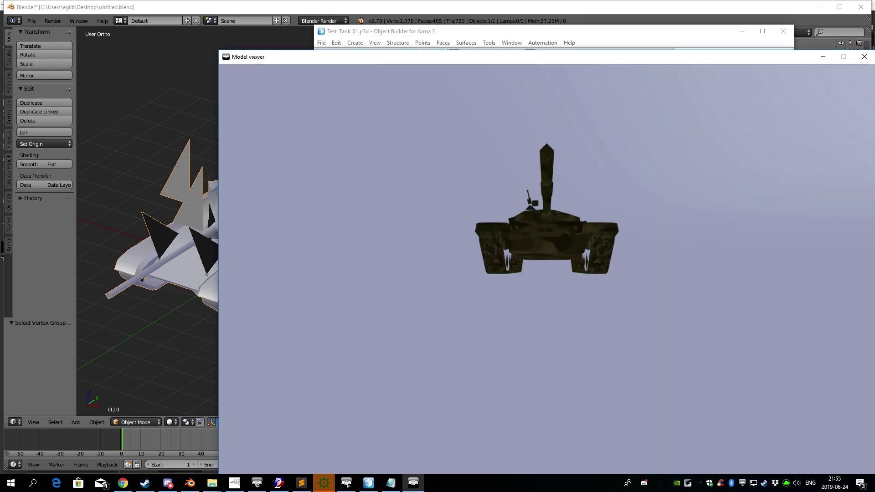
{"action": "left_click_drag", "start_coordinate": [485, 246], "coordinate": [492, 326]}
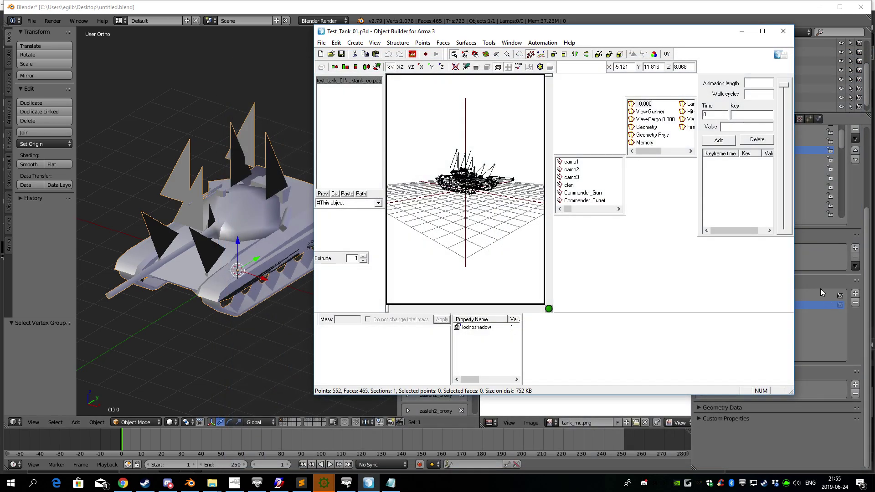
Save Test_Tank_01.p3d and open it again in the external model viewer.
{"action": "left_click", "coordinate": [344, 54]}
{"action": "left_click", "coordinate": [375, 42]}
{"action": "mouse_move", "coordinate": [437, 53]}
{"action": "mouse_move", "coordinate": [509, 54]}
{"action": "left_click", "coordinate": [565, 53]}
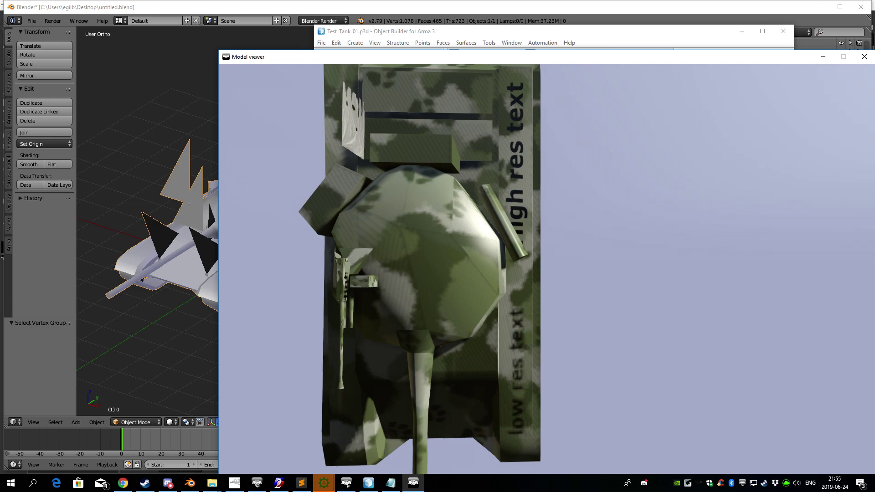
Compare the low res and high res text on the tank hull up close, and close the viewer.
{"action": "scroll", "coordinate": [547, 269], "scroll_direction": "up", "scroll_amount": 2}
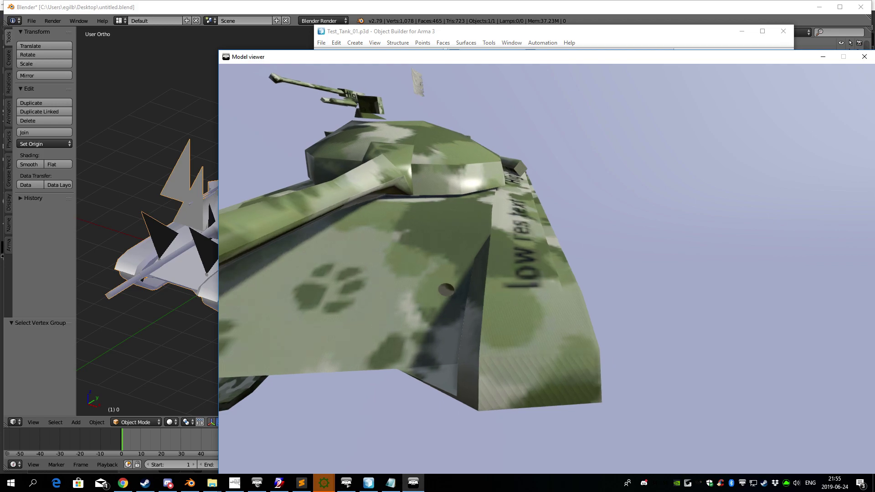
{"action": "scroll", "coordinate": [548, 269], "scroll_direction": "down", "scroll_amount": 2}
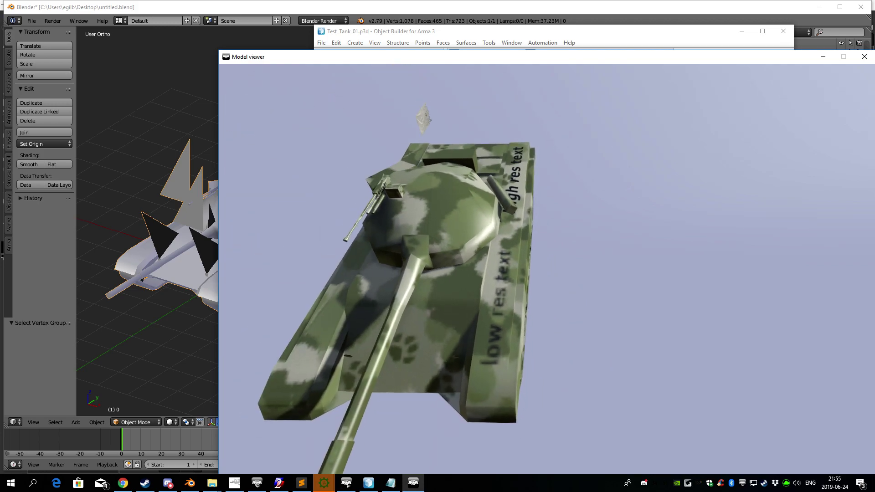
{"action": "scroll", "coordinate": [547, 269], "scroll_direction": "up", "scroll_amount": 2}
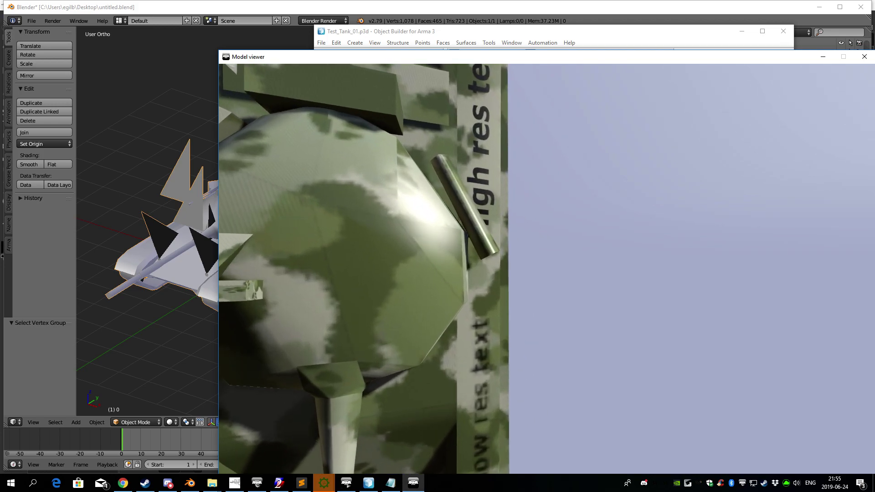
{"action": "scroll", "coordinate": [547, 269], "scroll_direction": "down", "scroll_amount": 3}
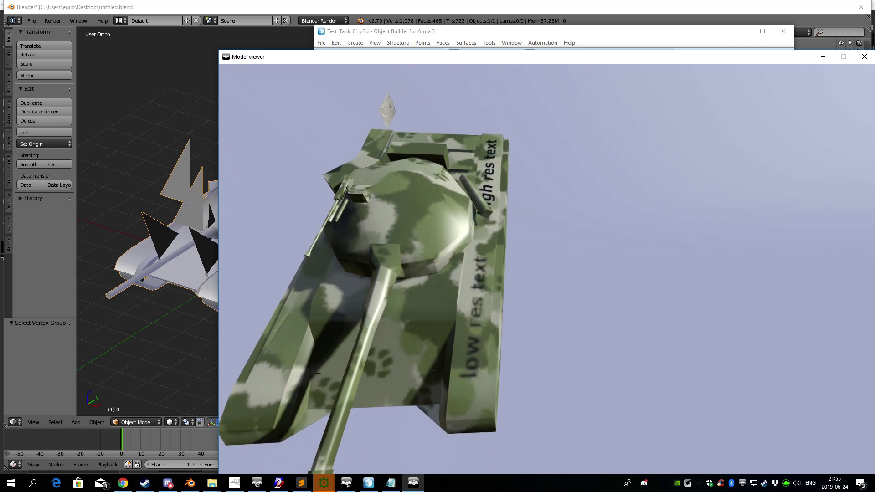
{"action": "key", "text": "alt+F4"}
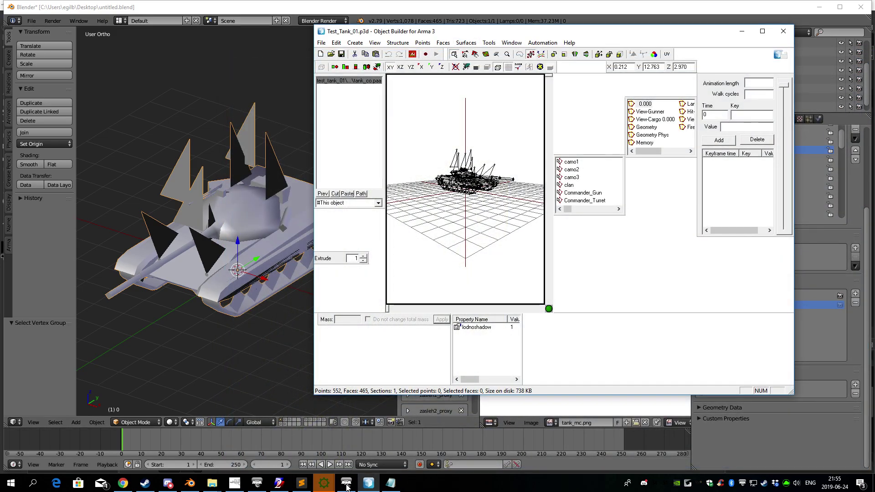
Pack Test_Tank_01 with pboProject, and start Arma 3 from its launcher.
{"action": "left_click", "coordinate": [324, 483]}
{"action": "left_click", "coordinate": [46, 142]}
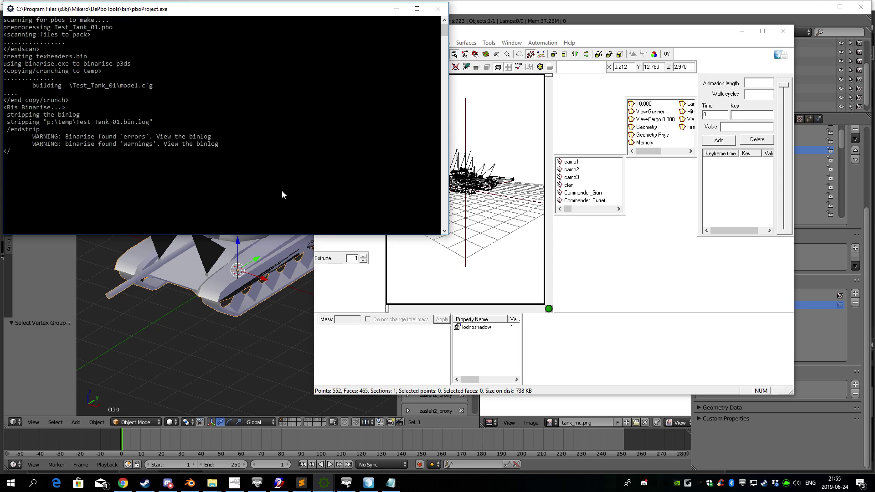
{"action": "left_click", "coordinate": [346, 483]}
{"action": "left_click", "coordinate": [504, 313]}
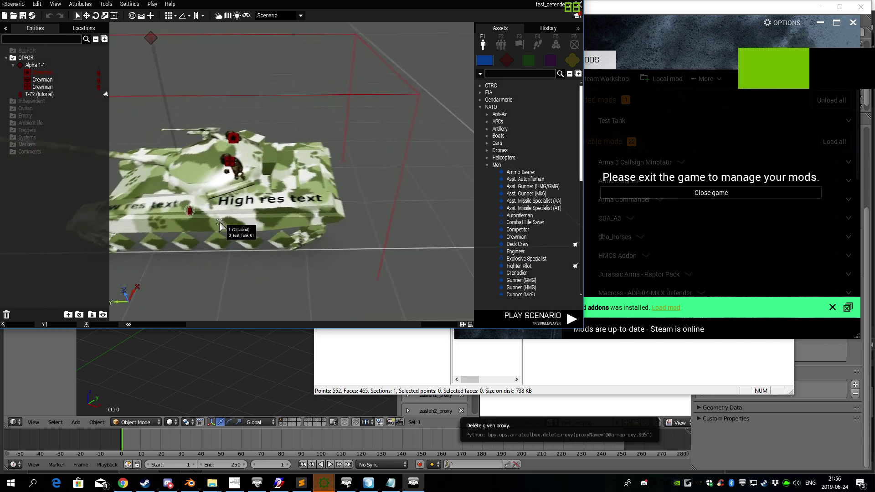
Examine the low res and high res text on the placed T-72 in the scenario editor from several distances and angles.
{"action": "middle_click_drag", "start_coordinate": [220, 226], "coordinate": [367, 223]}
{"action": "scroll", "coordinate": [383, 196], "scroll_direction": "up", "scroll_amount": 6}
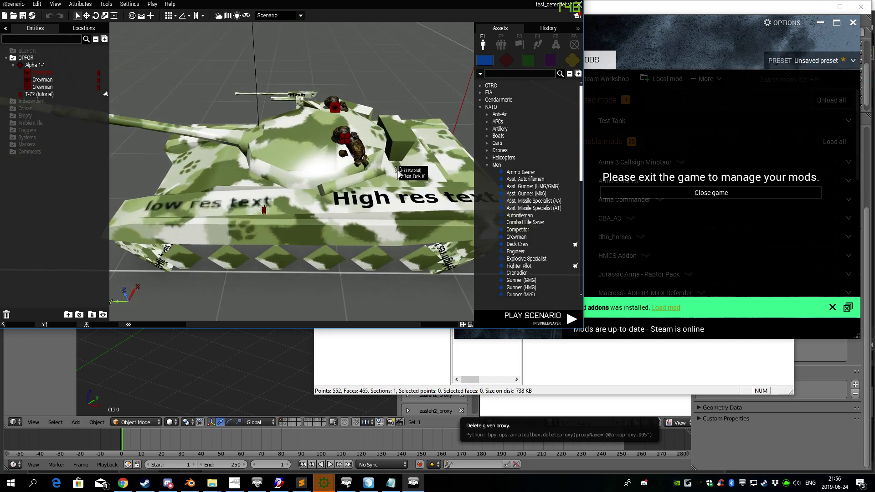
{"action": "right_click_drag", "start_coordinate": [365, 203], "coordinate": [340, 227]}
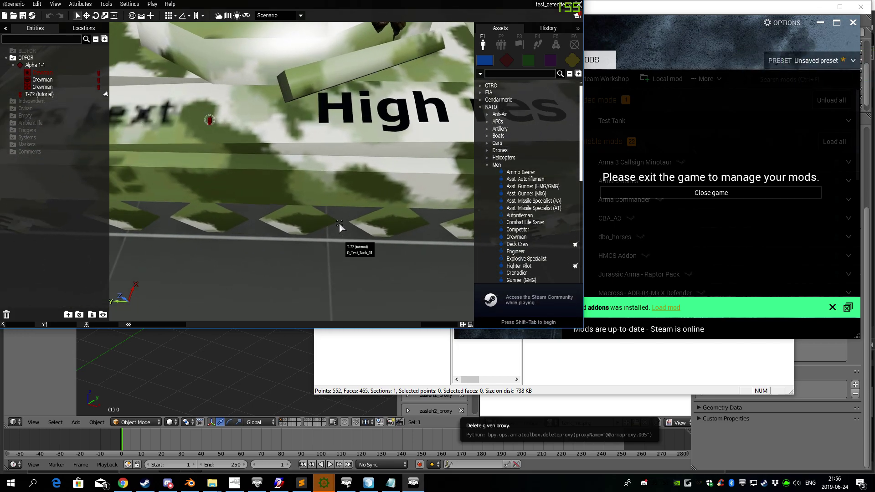
{"action": "scroll", "coordinate": [340, 226], "scroll_direction": "down", "scroll_amount": 6}
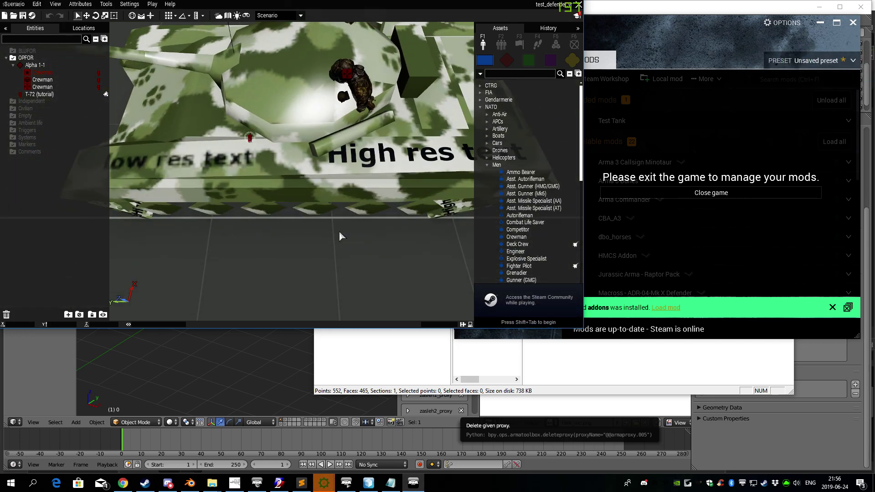
{"action": "scroll", "coordinate": [361, 136], "scroll_direction": "up", "scroll_amount": 5}
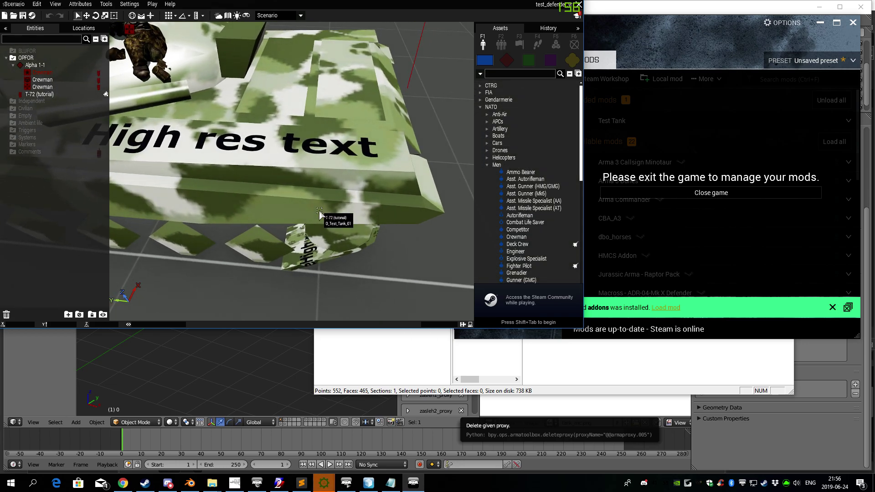
{"action": "key", "text": "s"}
{"action": "key", "text": "w"}
{"action": "key", "text": "a"}
{"action": "key", "text": "d"}
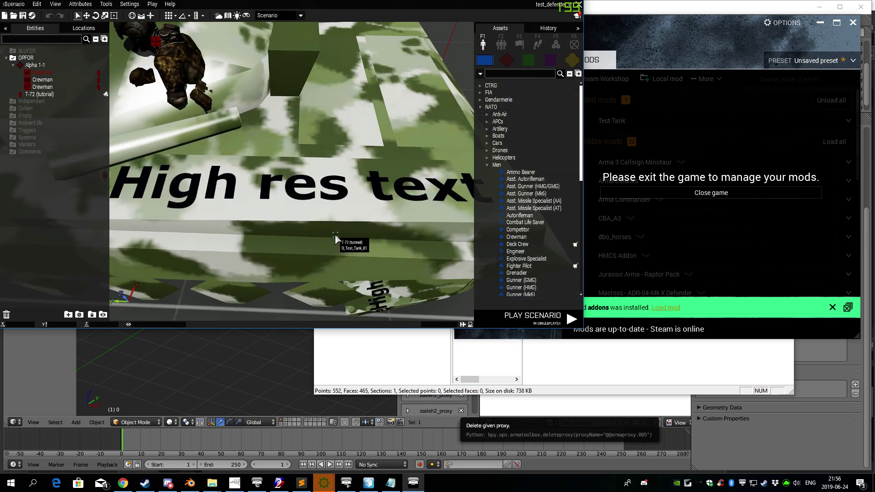
{"action": "scroll", "coordinate": [345, 215], "scroll_direction": "down", "scroll_amount": 3}
{"action": "scroll", "coordinate": [341, 226], "scroll_direction": "down", "scroll_amount": 5}
{"action": "right_click_drag", "start_coordinate": [341, 227], "coordinate": [382, 172]}
{"action": "scroll", "coordinate": [360, 248], "scroll_direction": "up", "scroll_amount": 5}
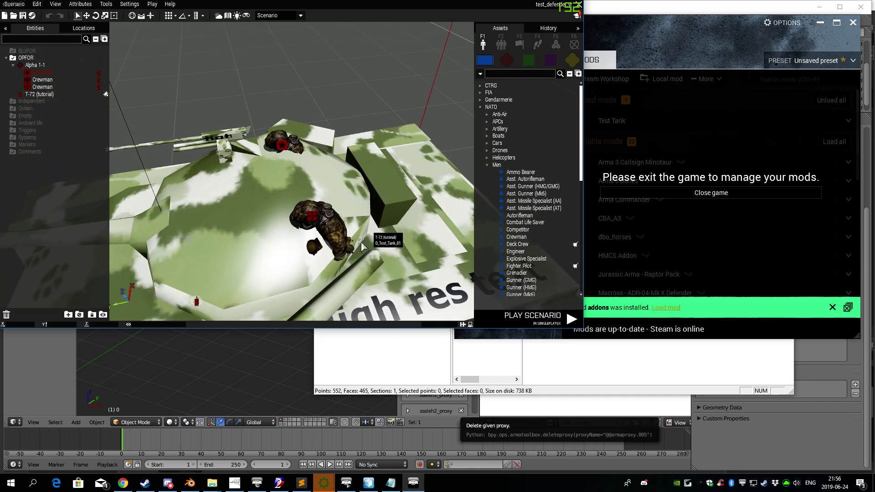
{"action": "scroll", "coordinate": [365, 228], "scroll_direction": "down", "scroll_amount": 4}
{"action": "scroll", "coordinate": [377, 220], "scroll_direction": "up", "scroll_amount": 1}
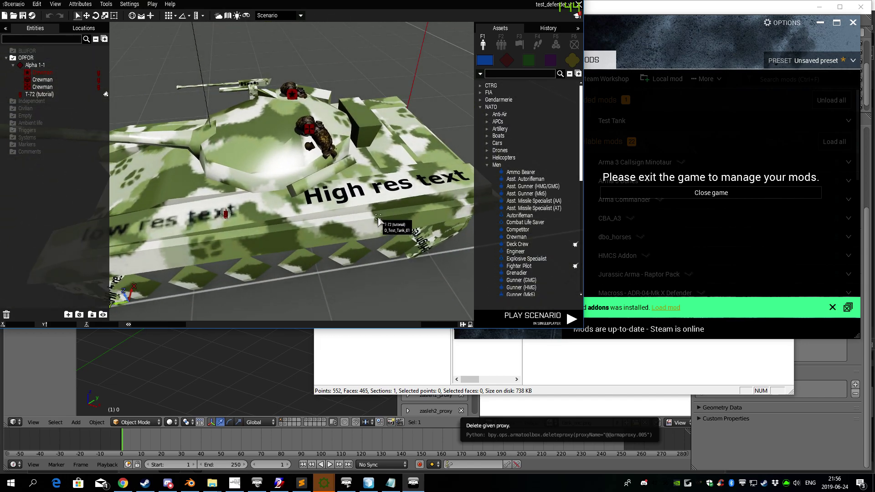